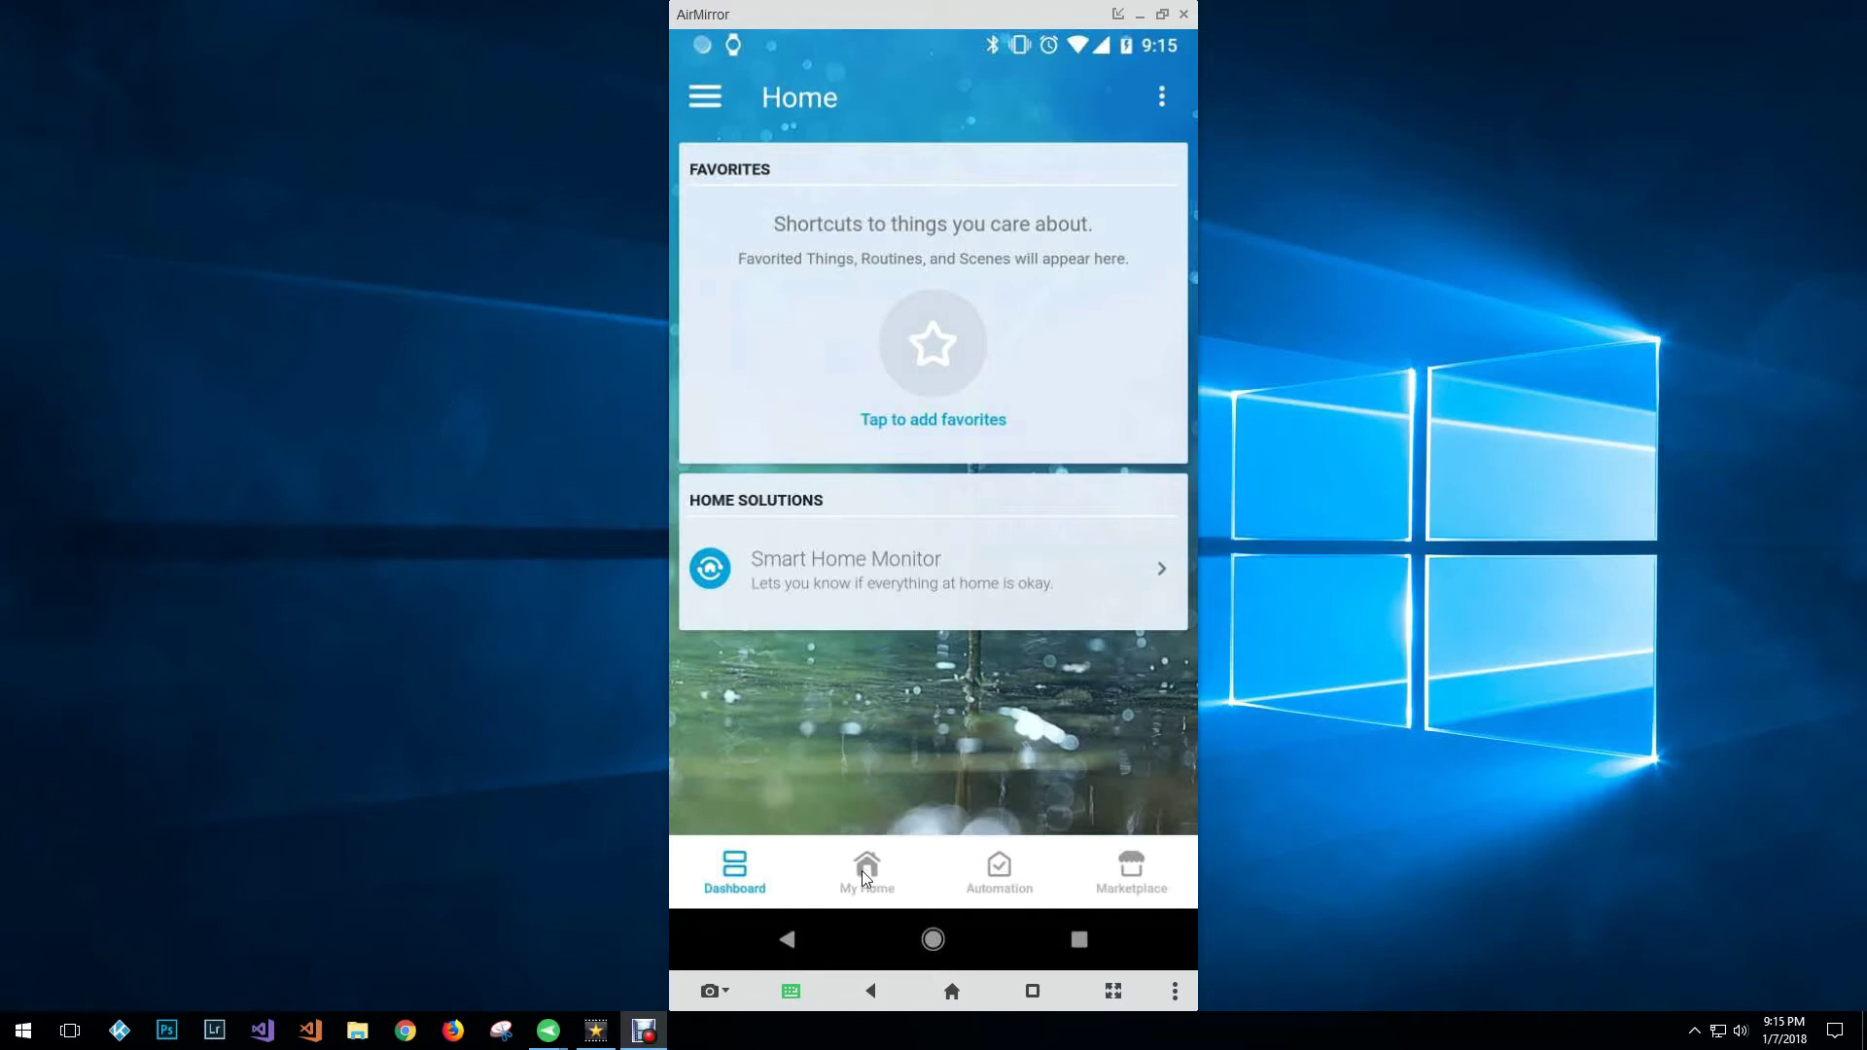
# Step: Add the newly found Christmas Lights device from My Home and confirm its pairing
pyautogui.click(865, 878)
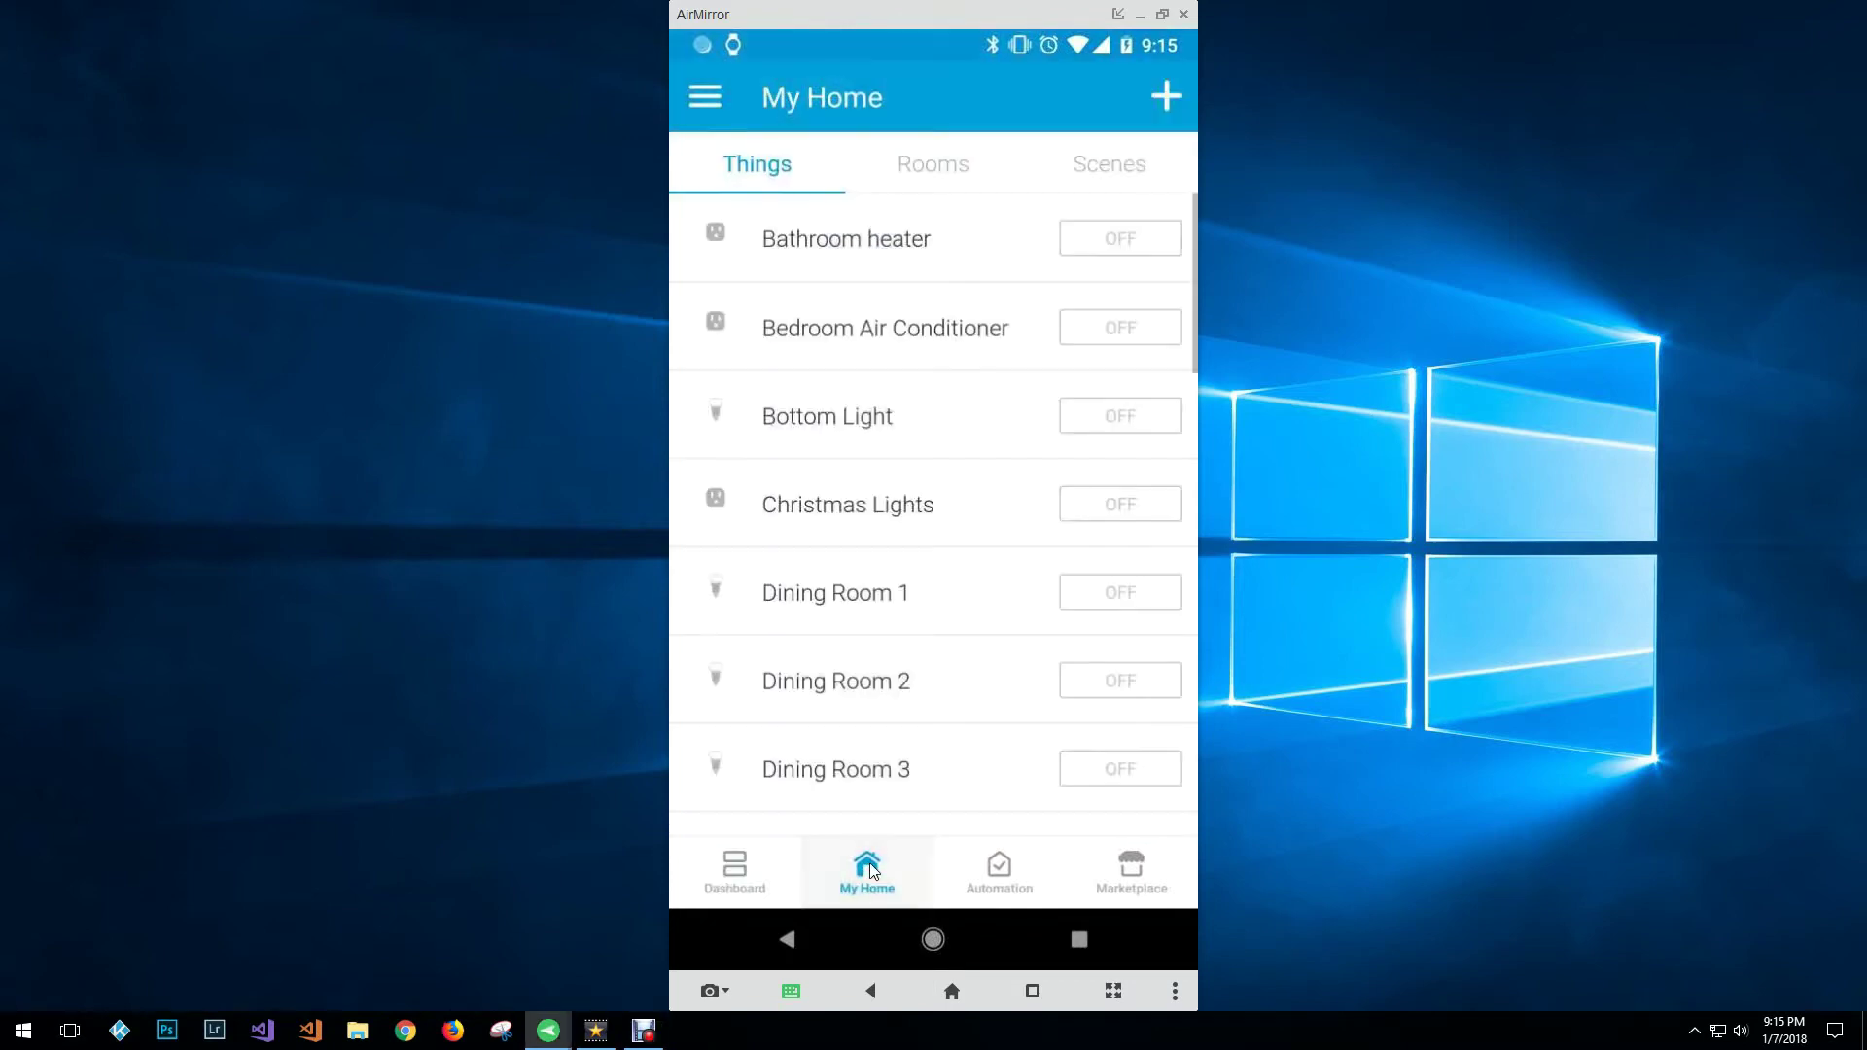
pyautogui.click(759, 171)
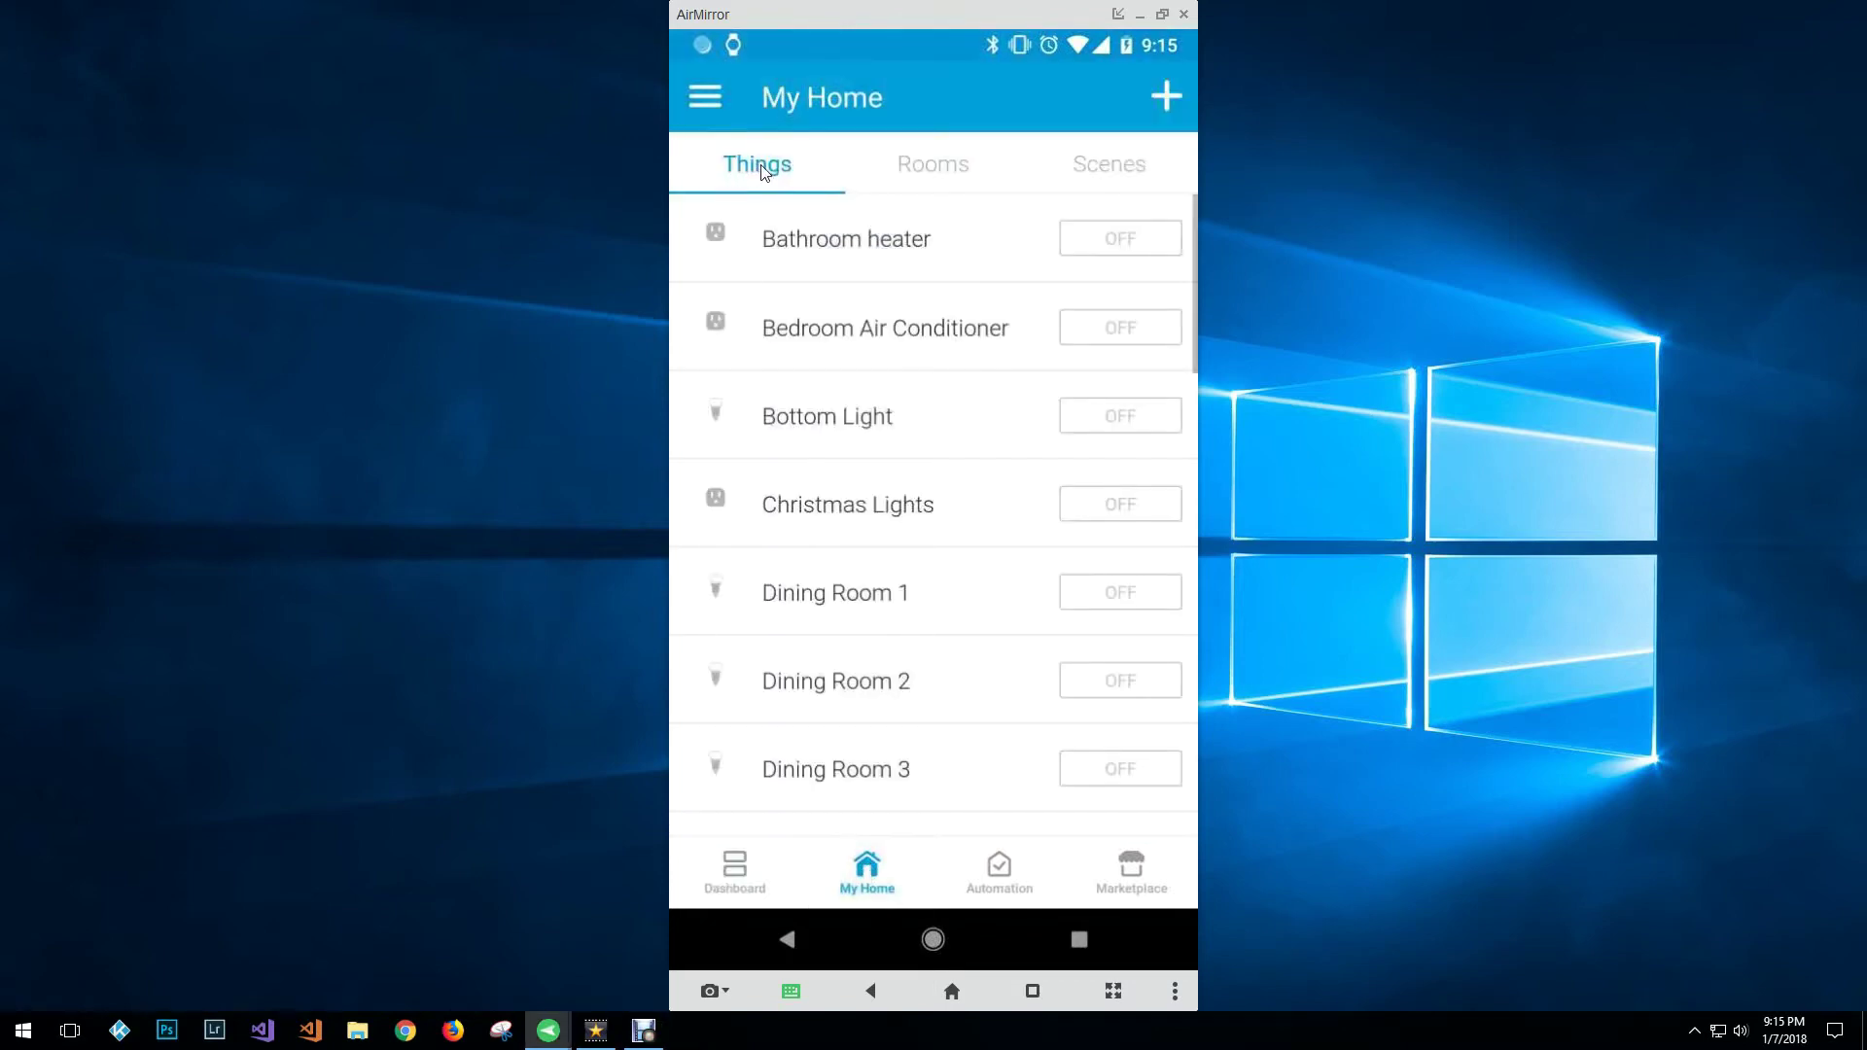
pyautogui.click(1167, 97)
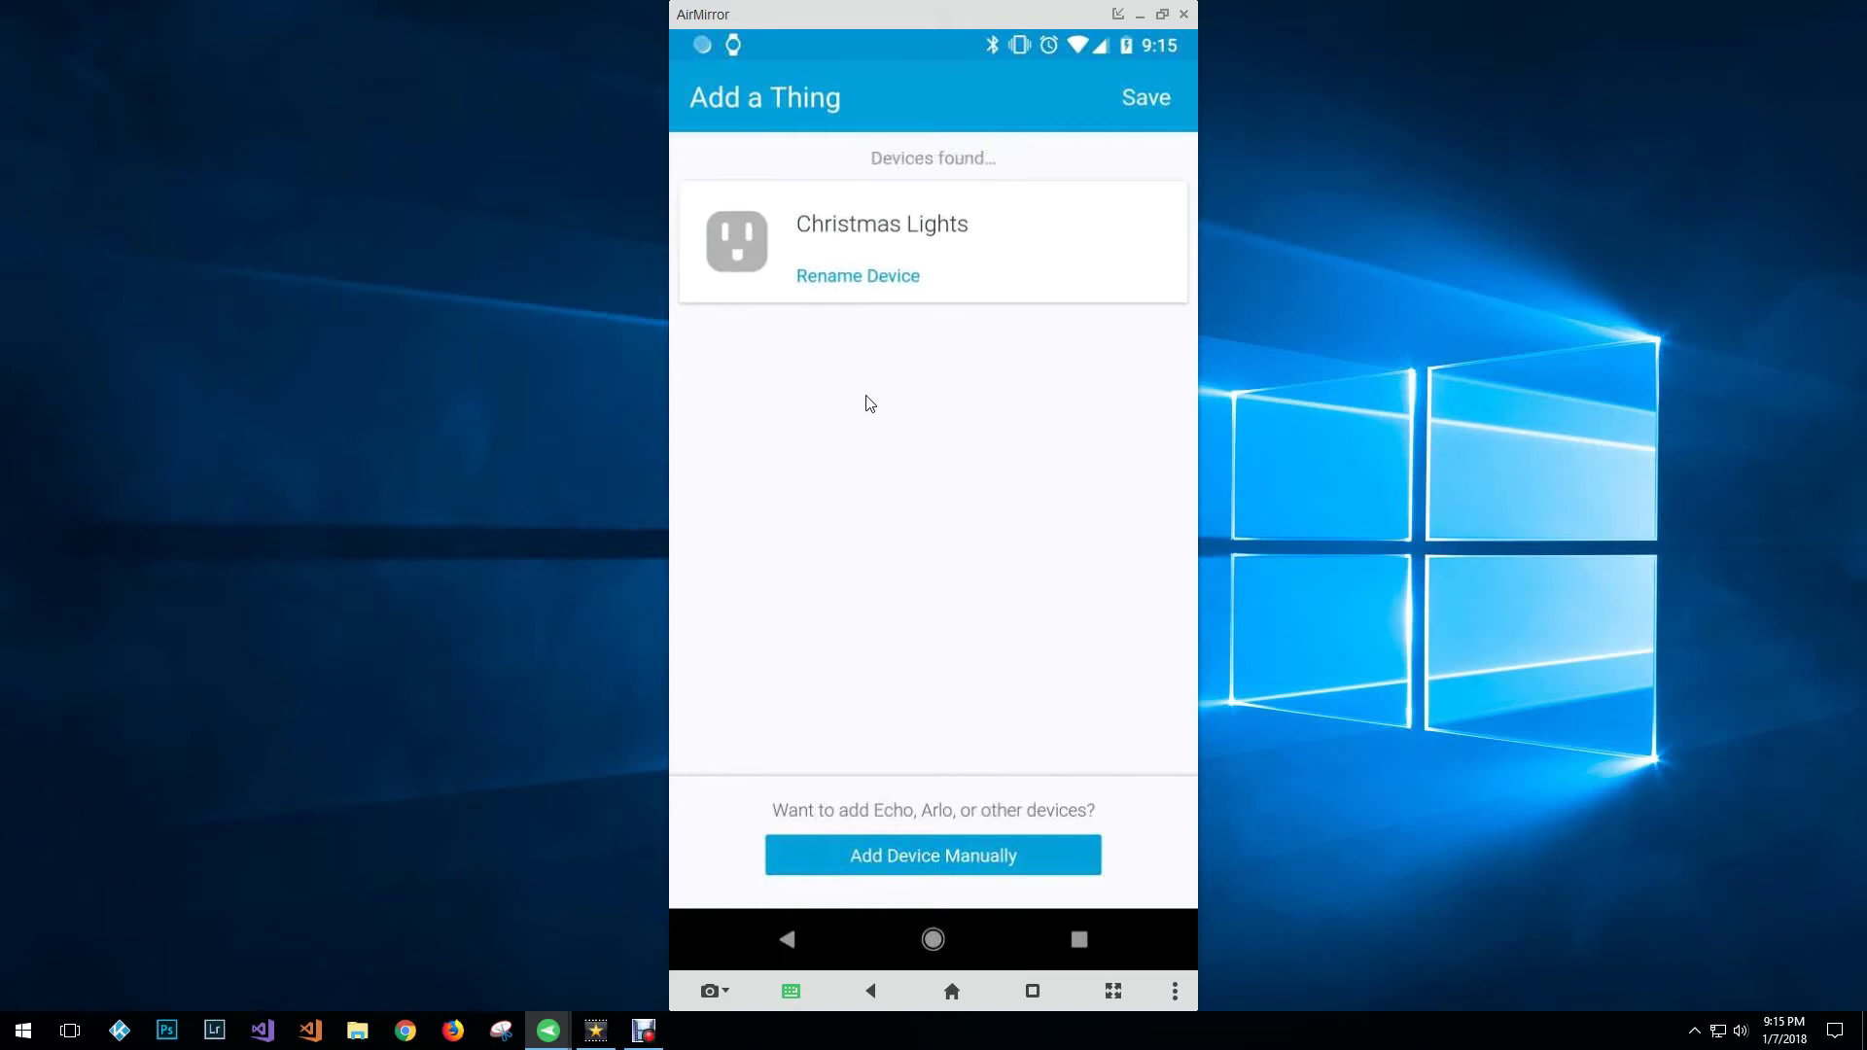
pyautogui.click(1144, 105)
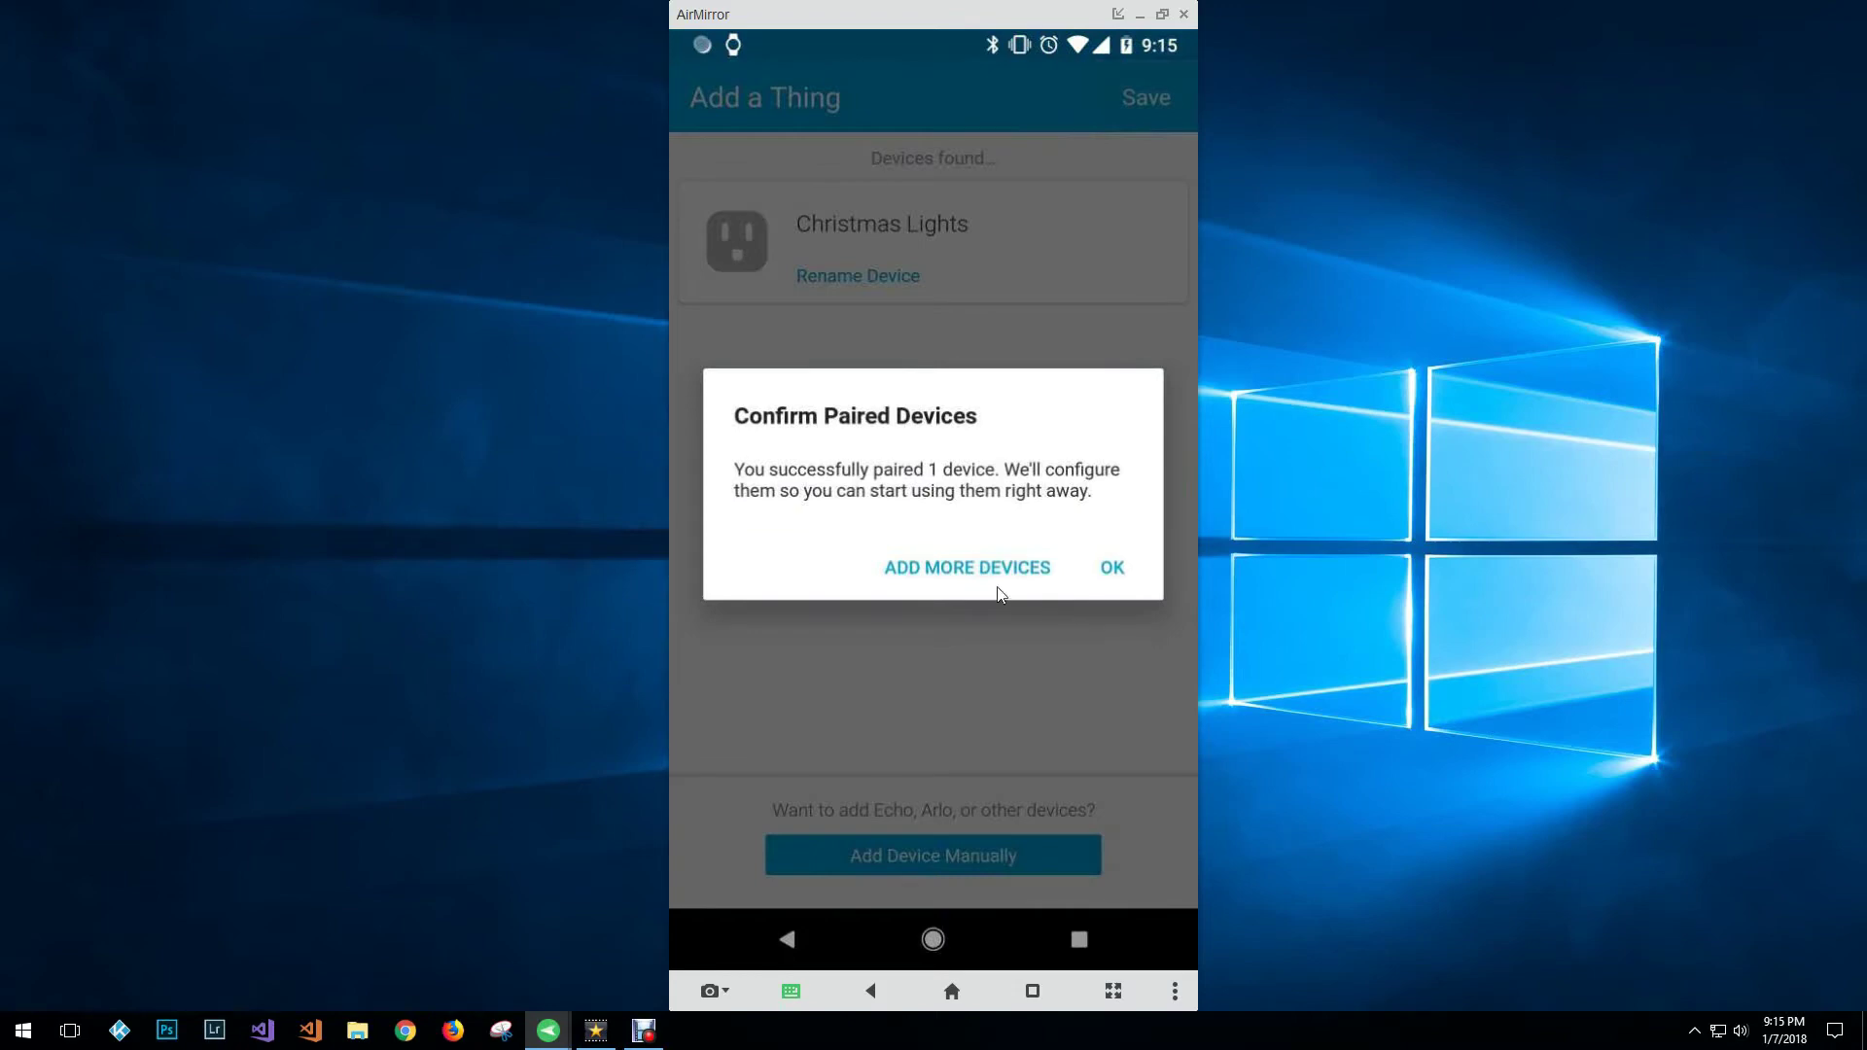
pyautogui.click(1110, 570)
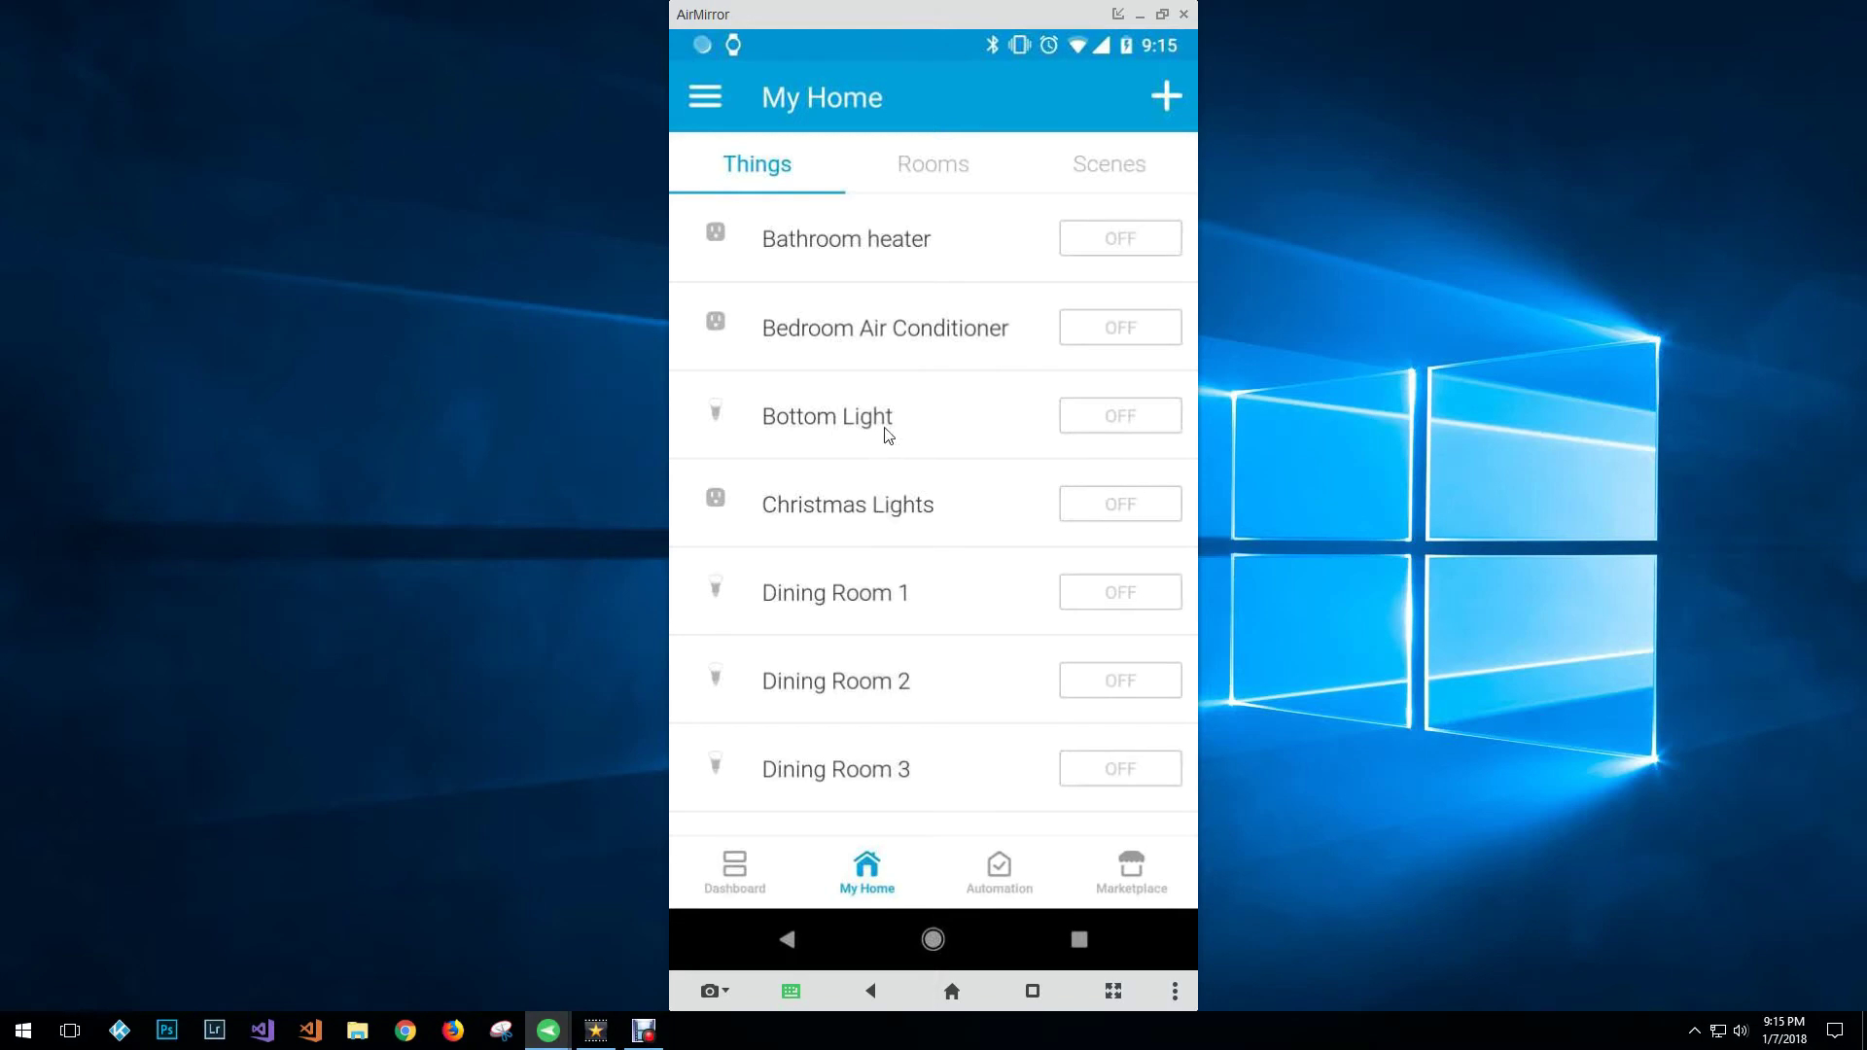
# Step: Scroll through all paired things, then show the Rooms list (Master Bedroom, Living Room, etc.)
pyautogui.scroll(-3, 916, 454)
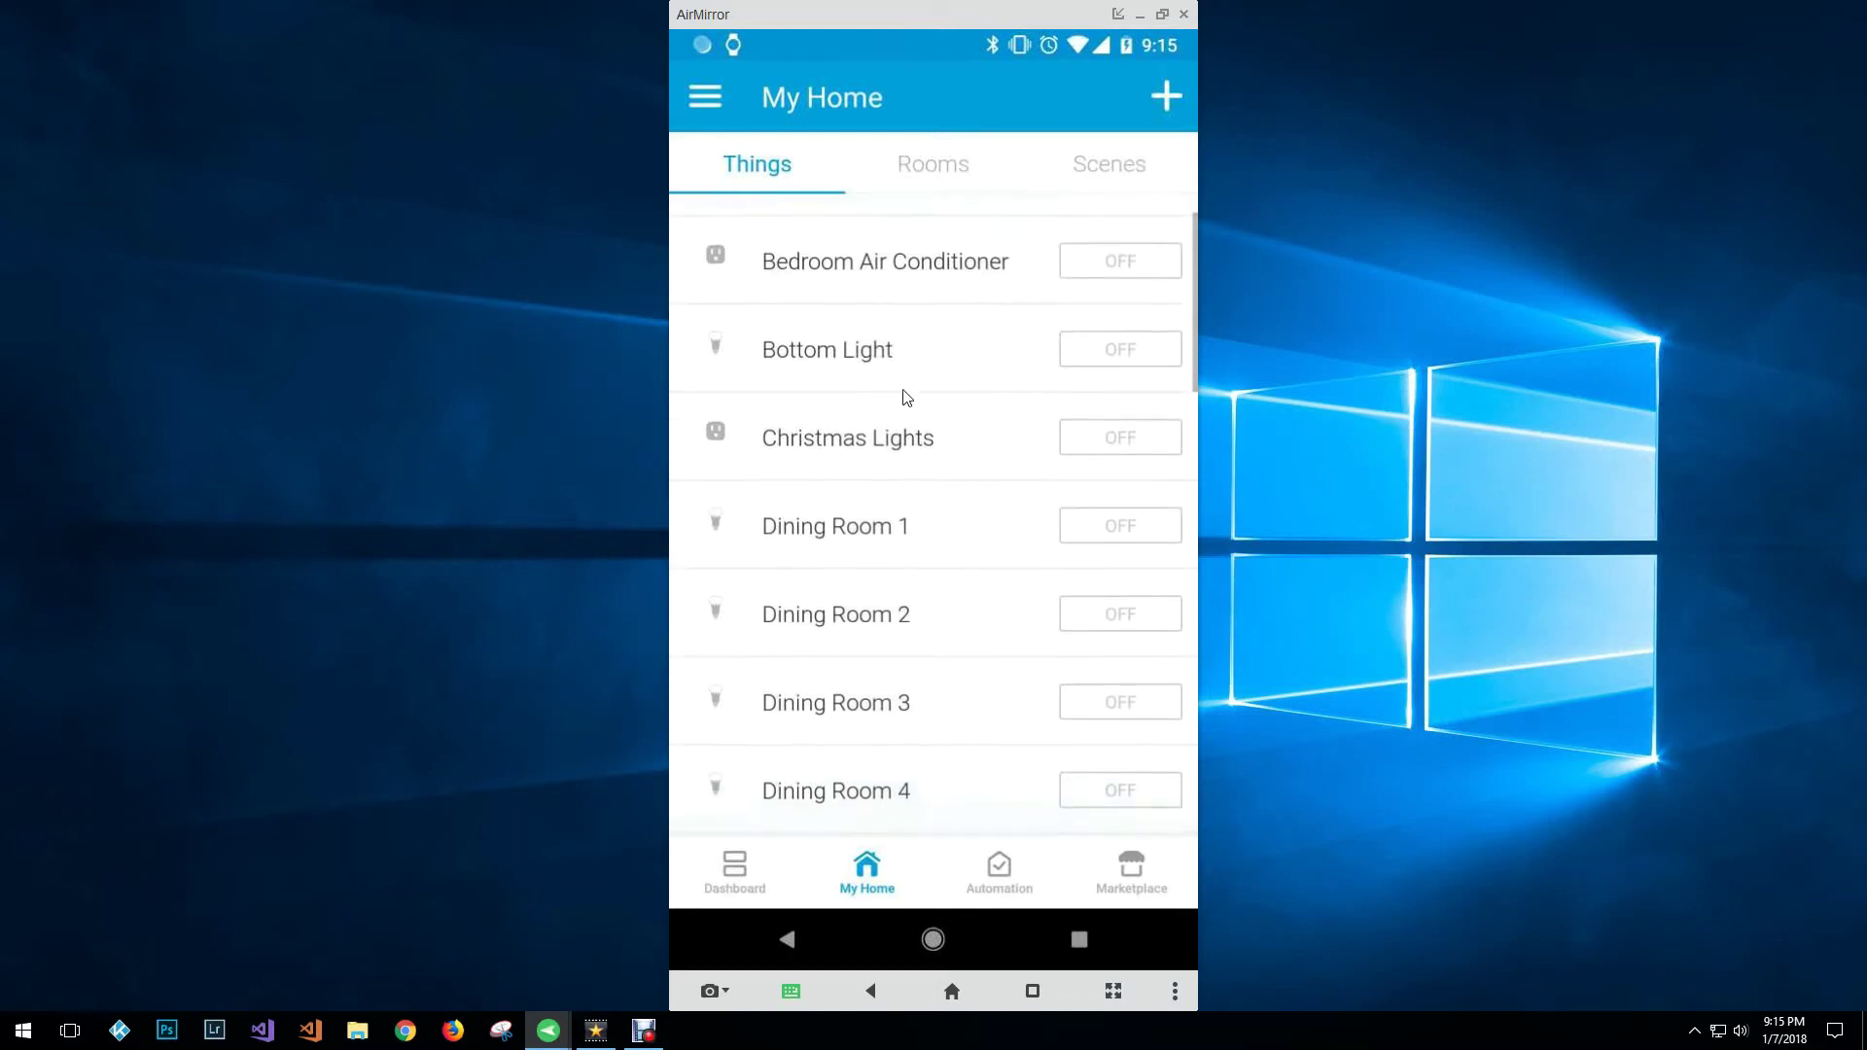
pyautogui.scroll(-4, 924, 438)
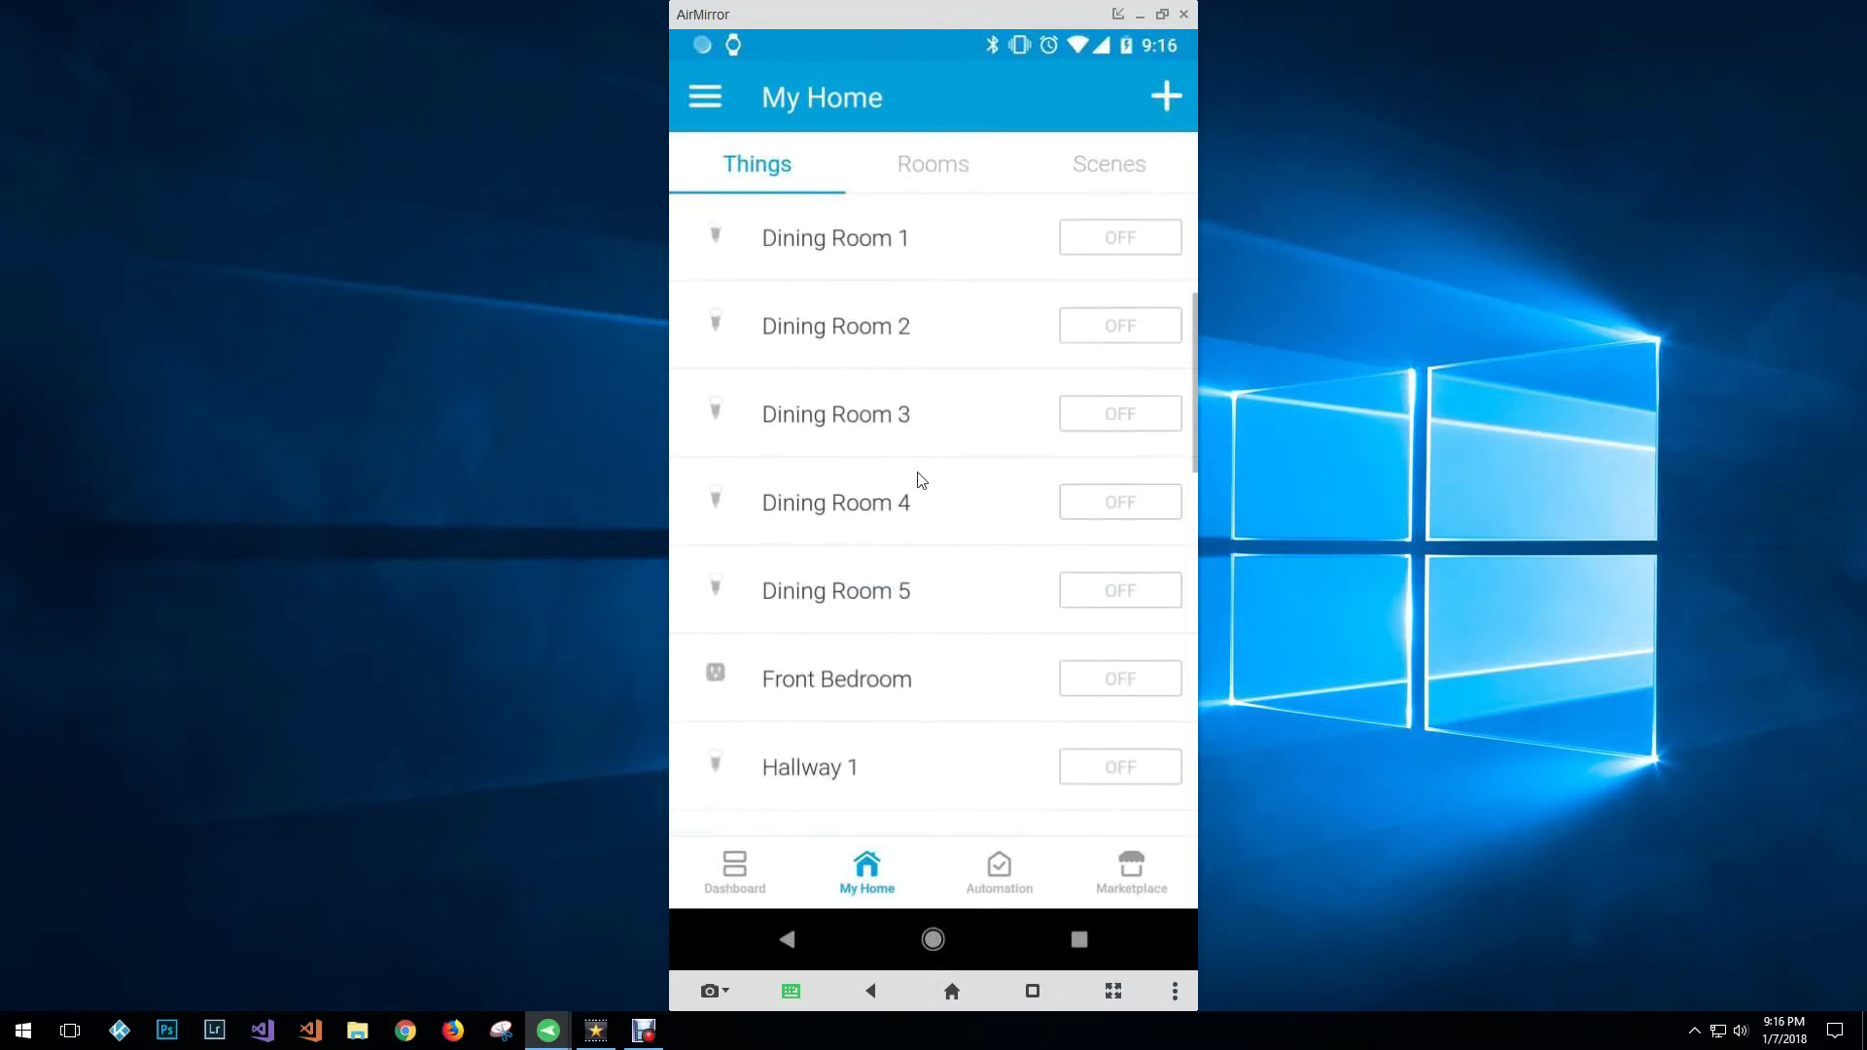
pyautogui.scroll(-2, 899, 292)
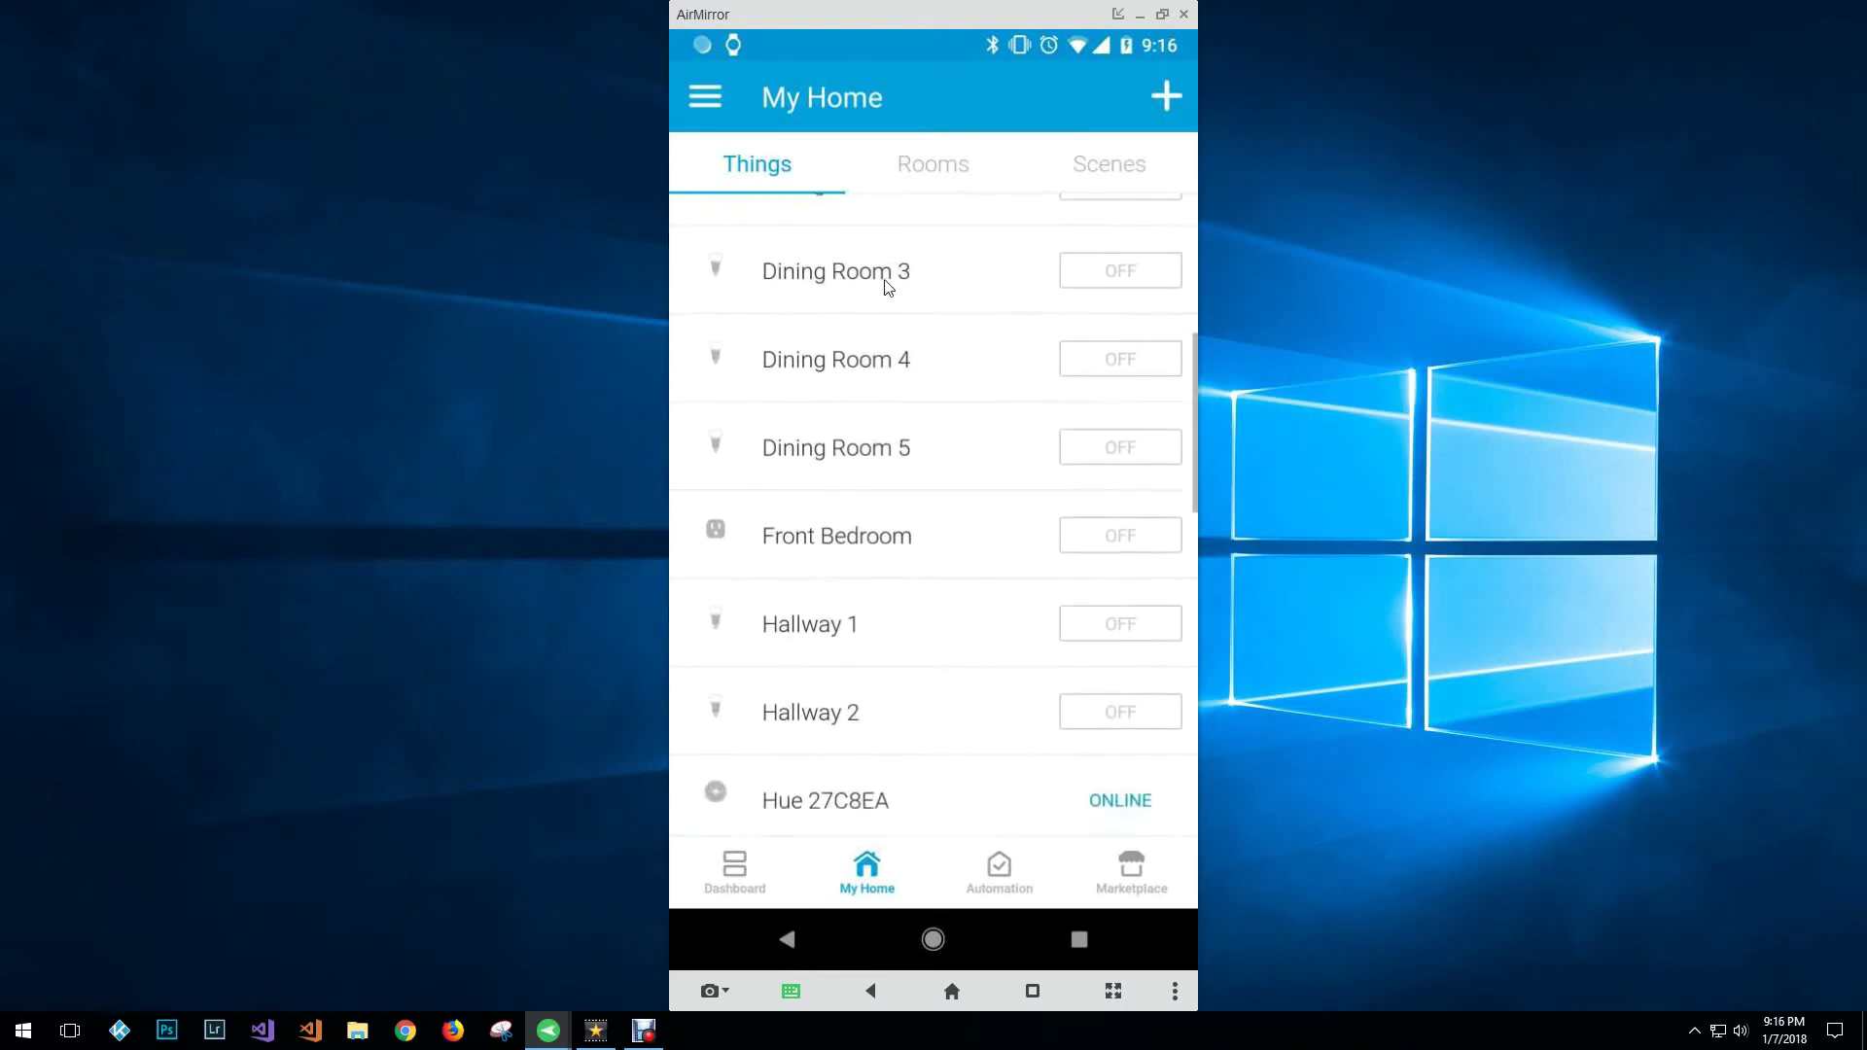
pyautogui.scroll(-2, 887, 305)
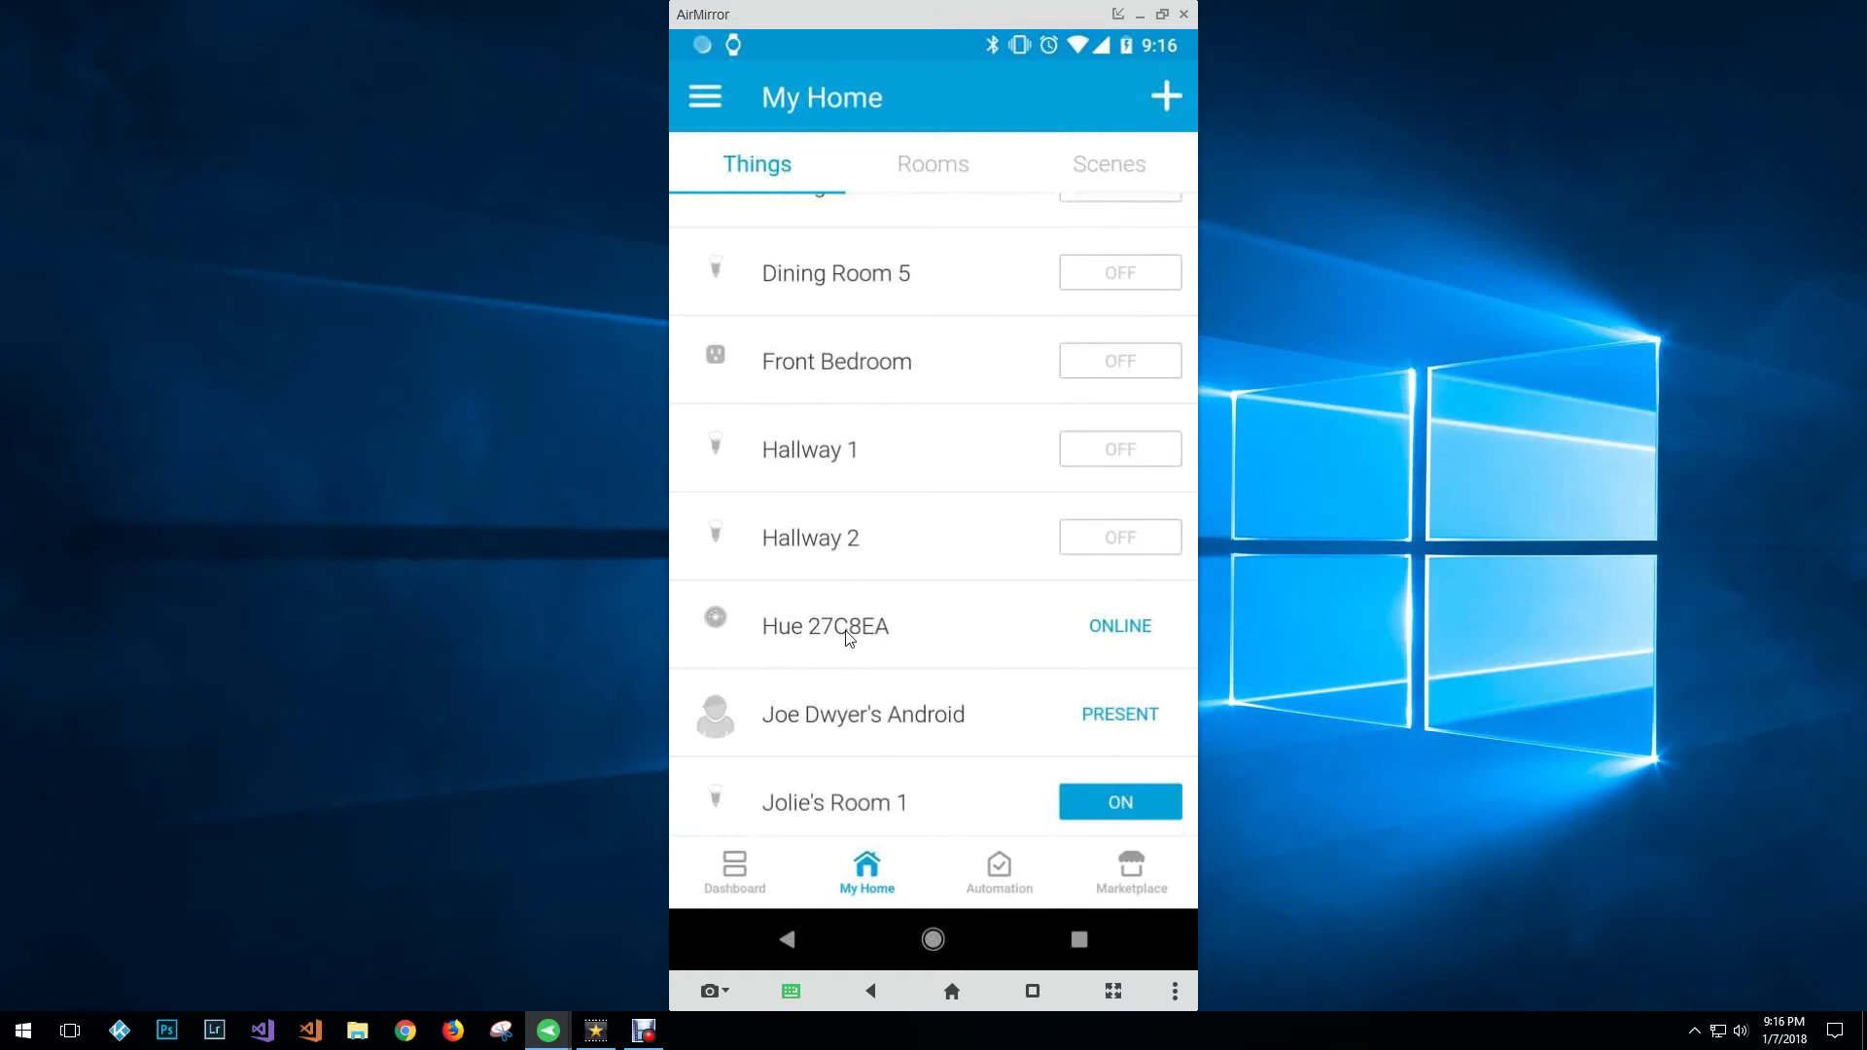
pyautogui.moveTo(893, 653); pyautogui.dragTo(846, 175)
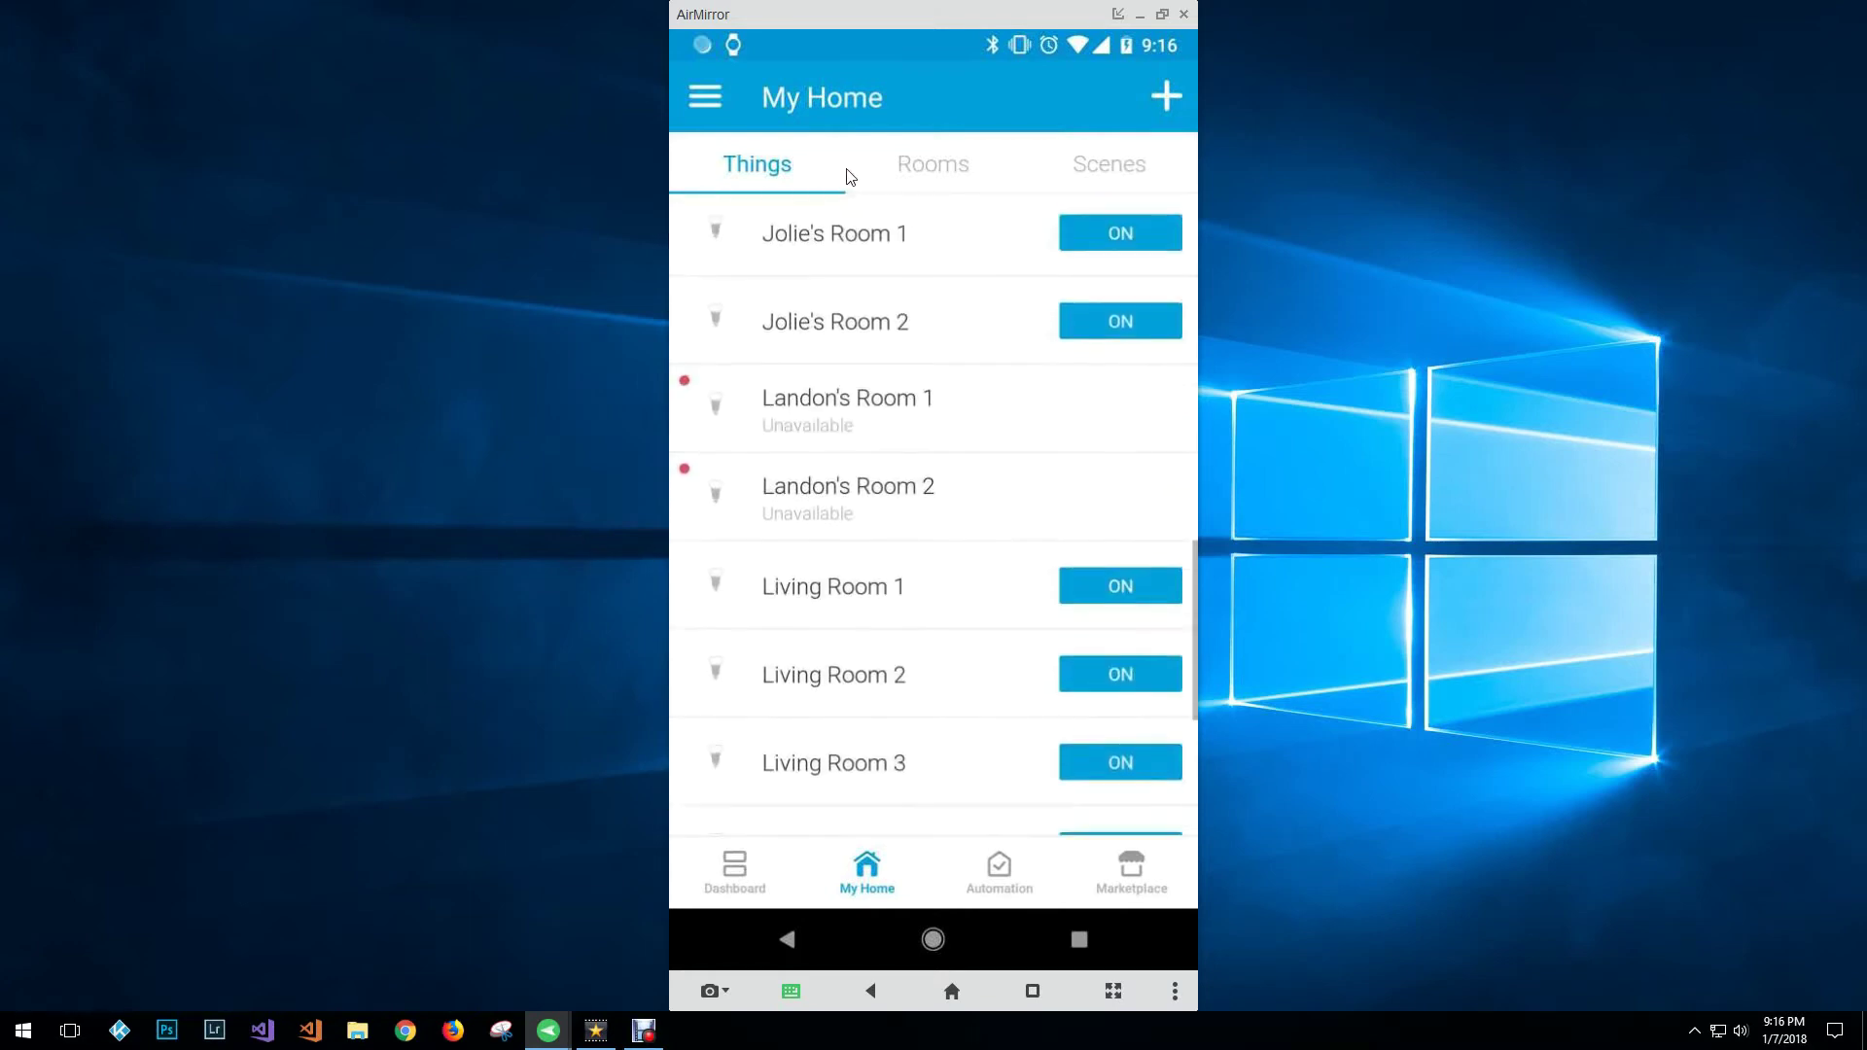
pyautogui.moveTo(842, 446); pyautogui.dragTo(805, 154)
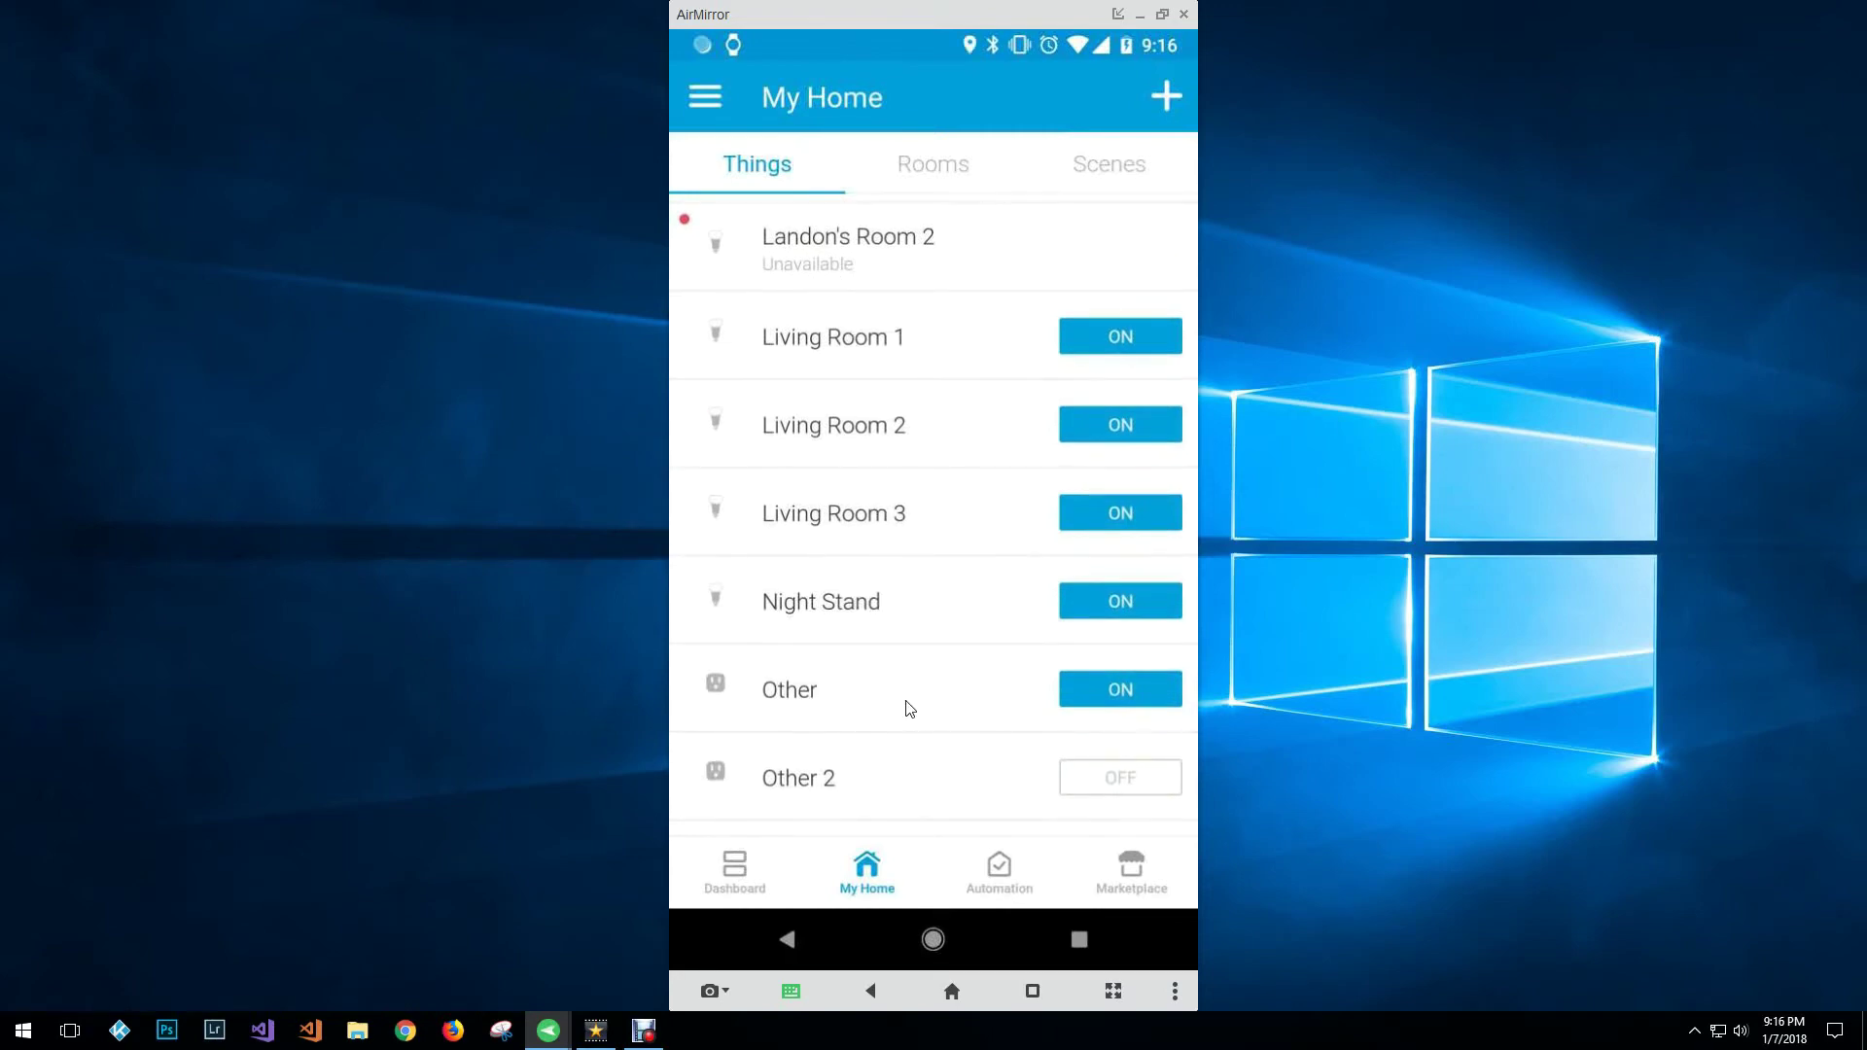
pyautogui.moveTo(896, 696); pyautogui.dragTo(892, 422)
pyautogui.moveTo(918, 591); pyautogui.dragTo(854, 541)
pyautogui.moveTo(901, 412)
pyautogui.mouseDown()
pyautogui.moveTo(905, 446)
pyautogui.moveTo(930, 425)
pyautogui.mouseUp()
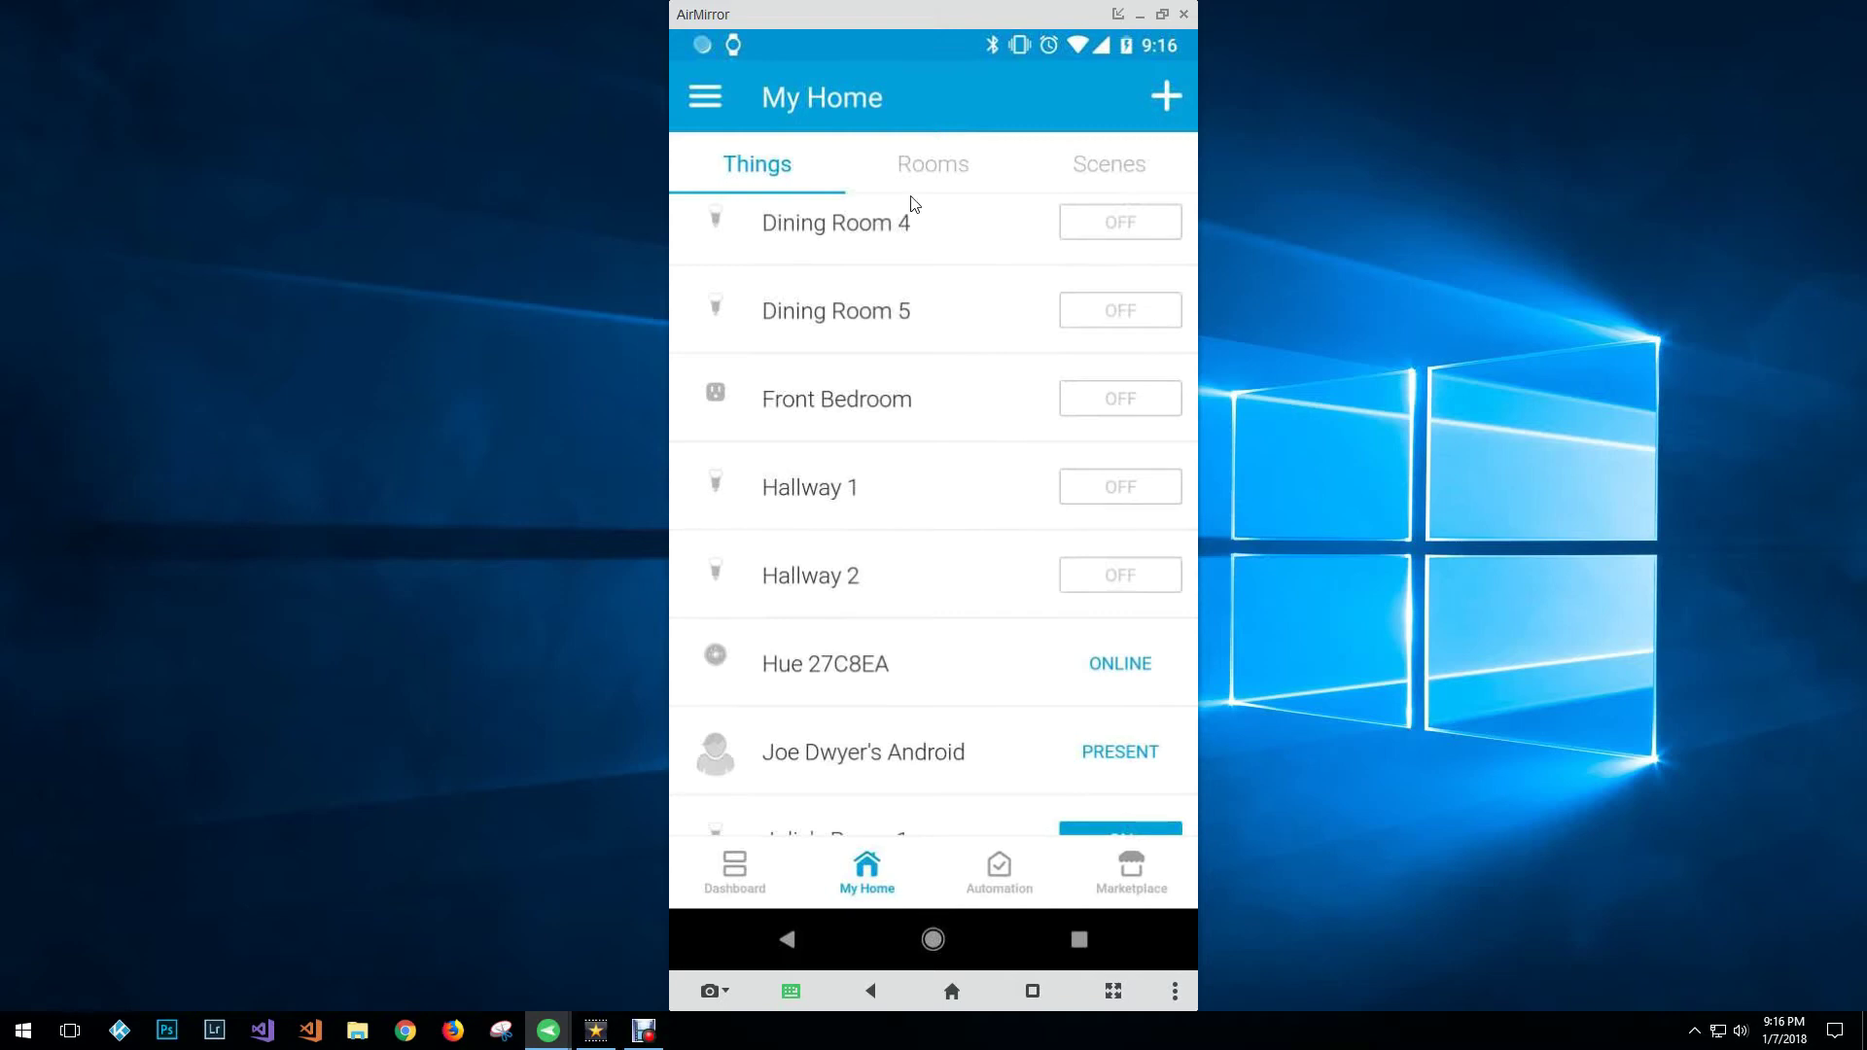
pyautogui.click(928, 168)
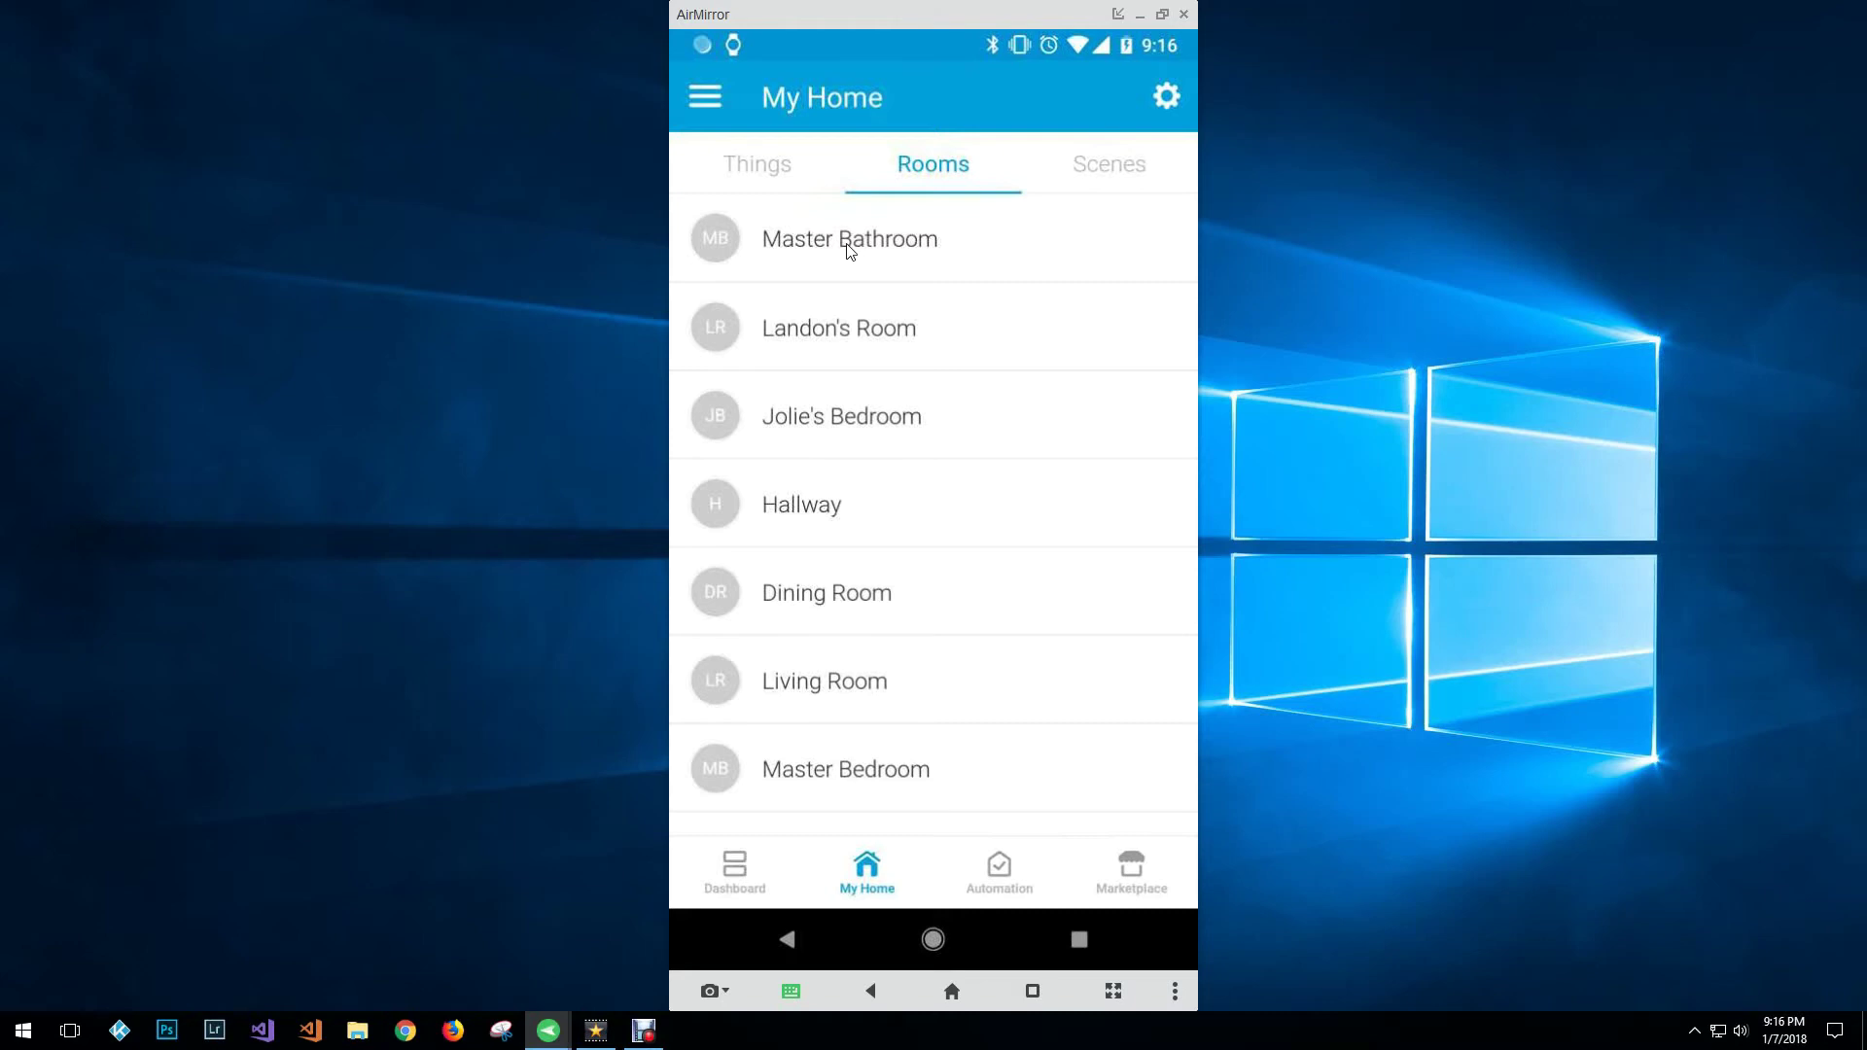
# Step: Check Scenes and Things, then open Automation showing the Google and iHome Control (Connect) SmartApps
pyautogui.click(1096, 174)
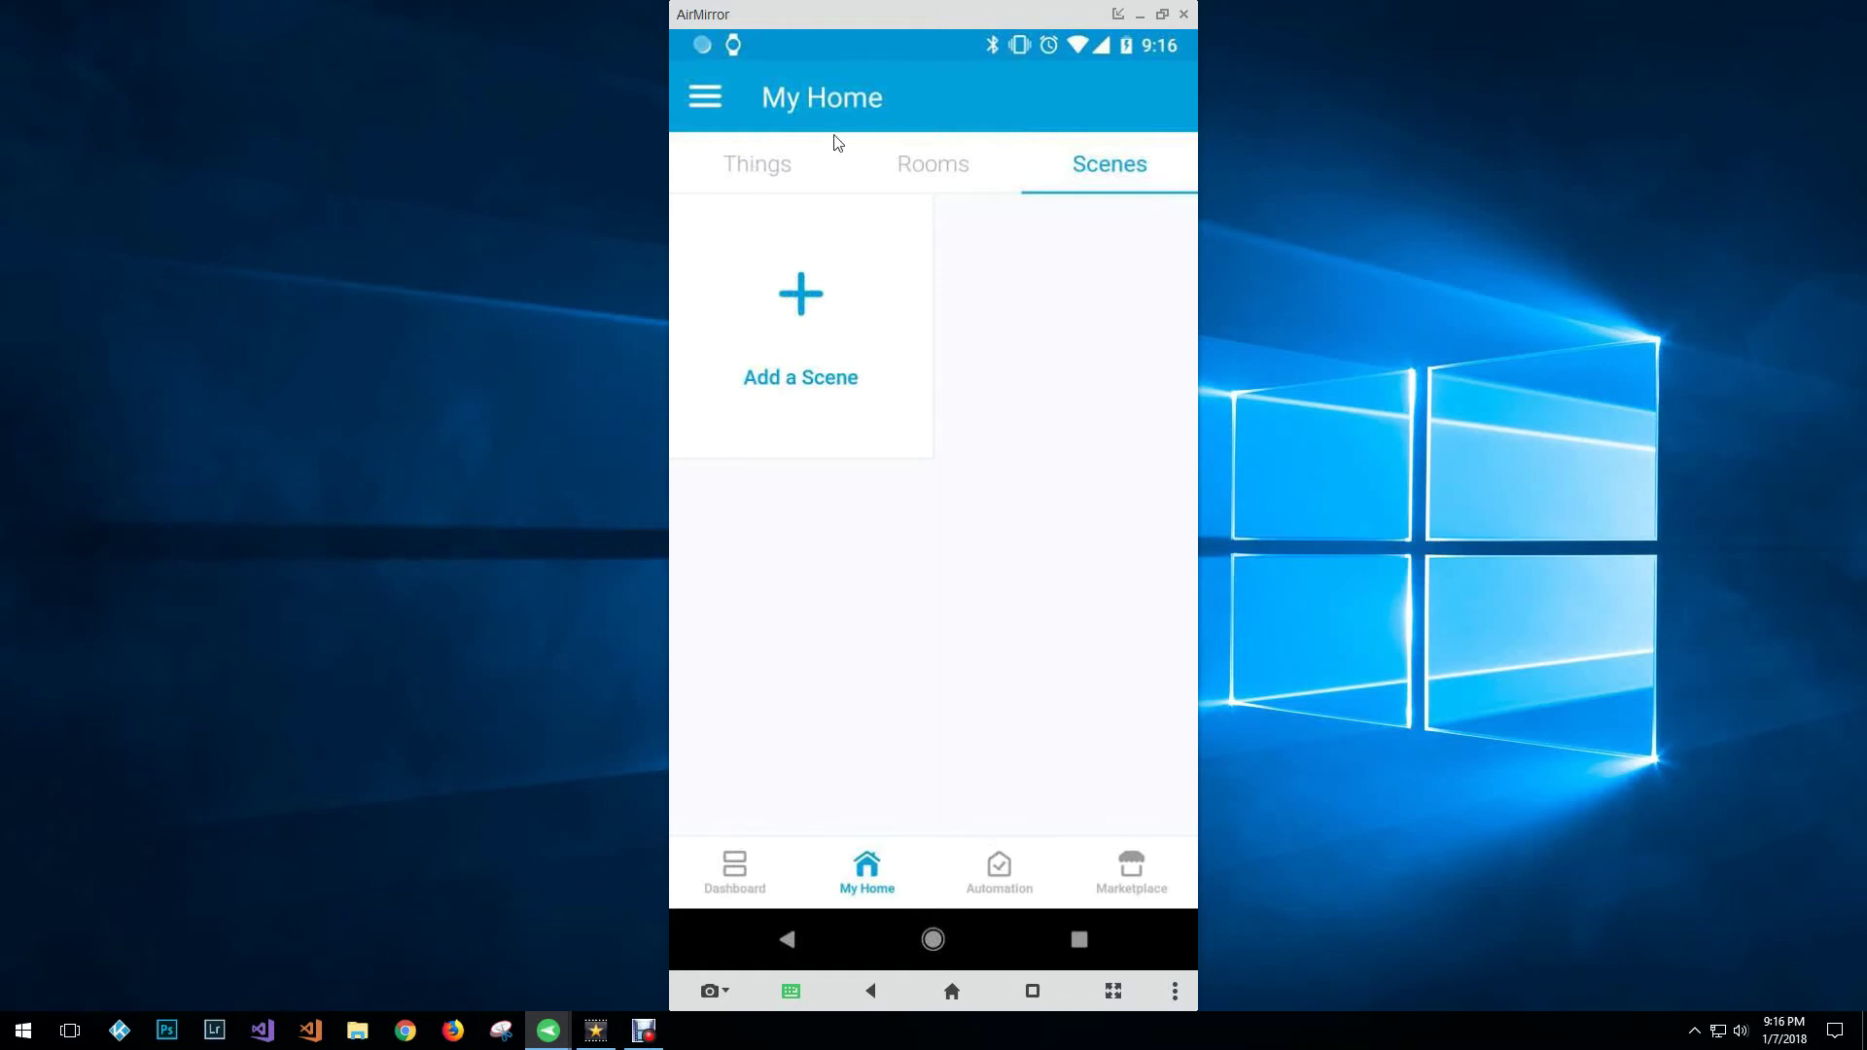
pyautogui.click(772, 165)
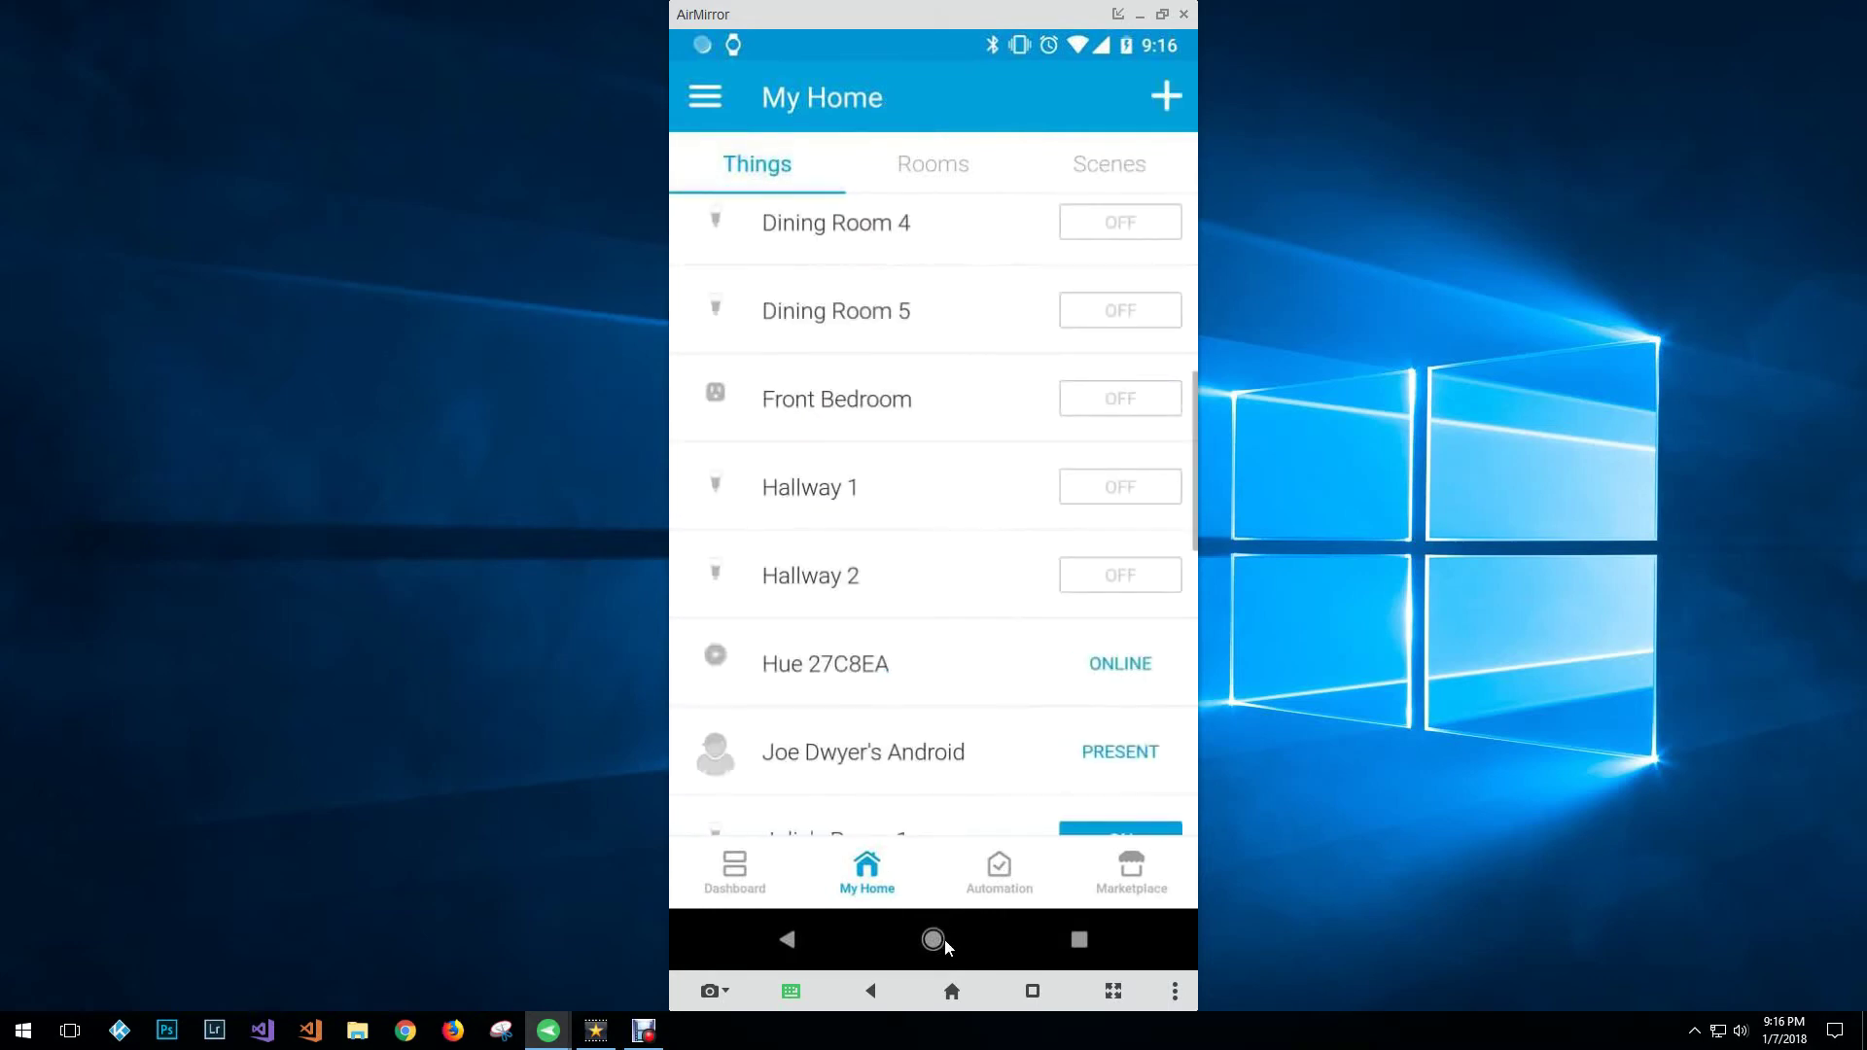
pyautogui.click(1001, 878)
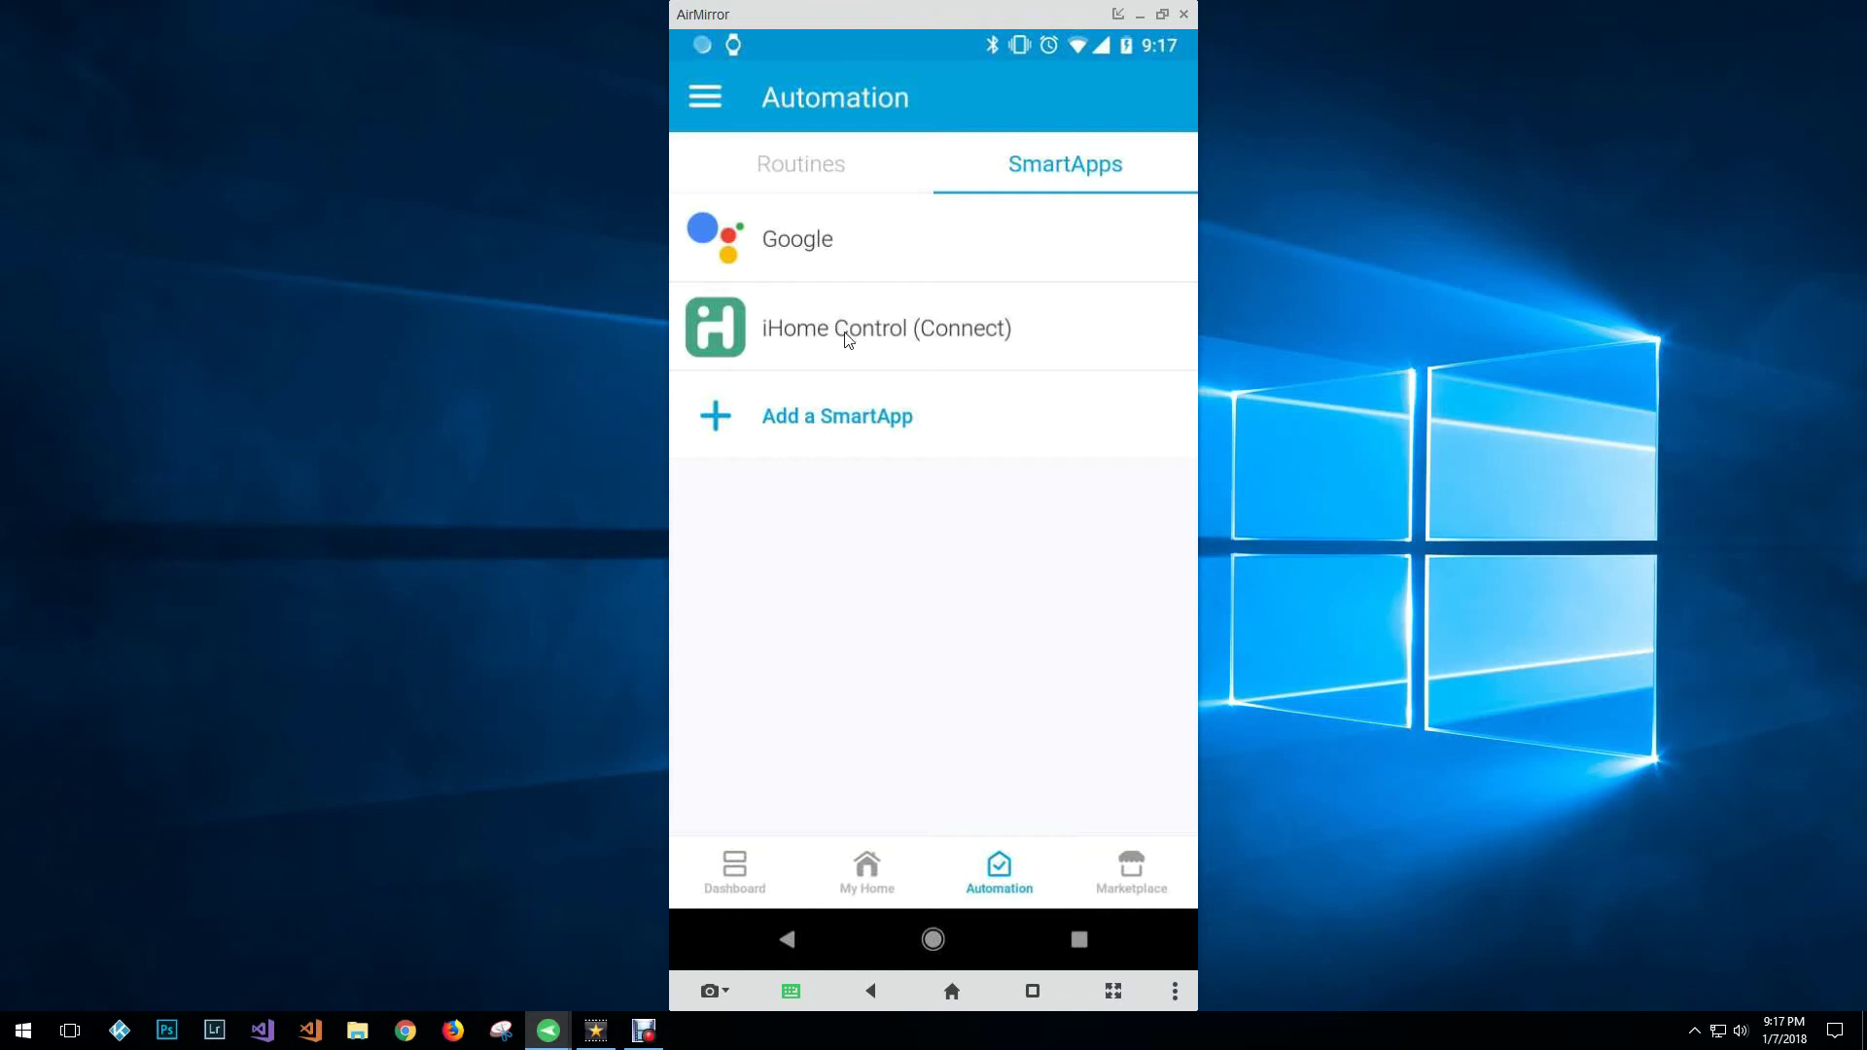
# Step: Open Routines, look at the Good Morning! routine's settings, and return to the routines list
pyautogui.click(805, 171)
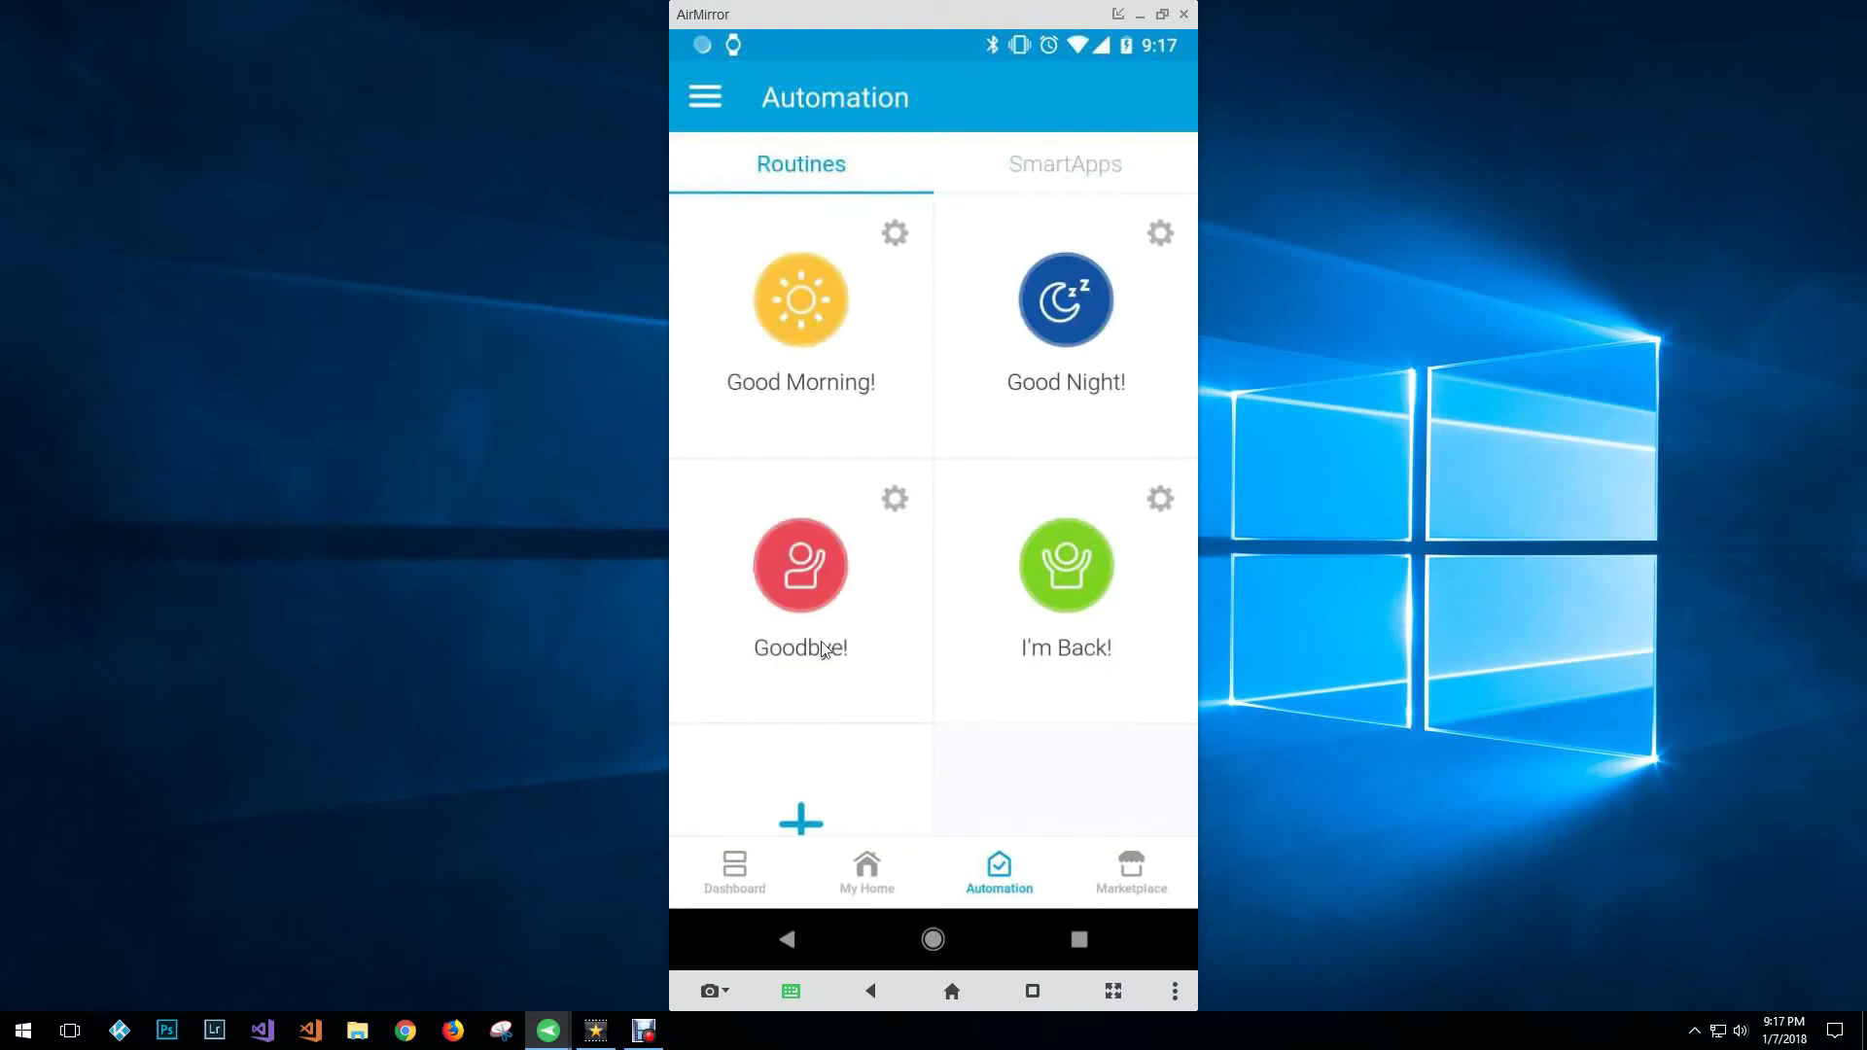
pyautogui.click(804, 338)
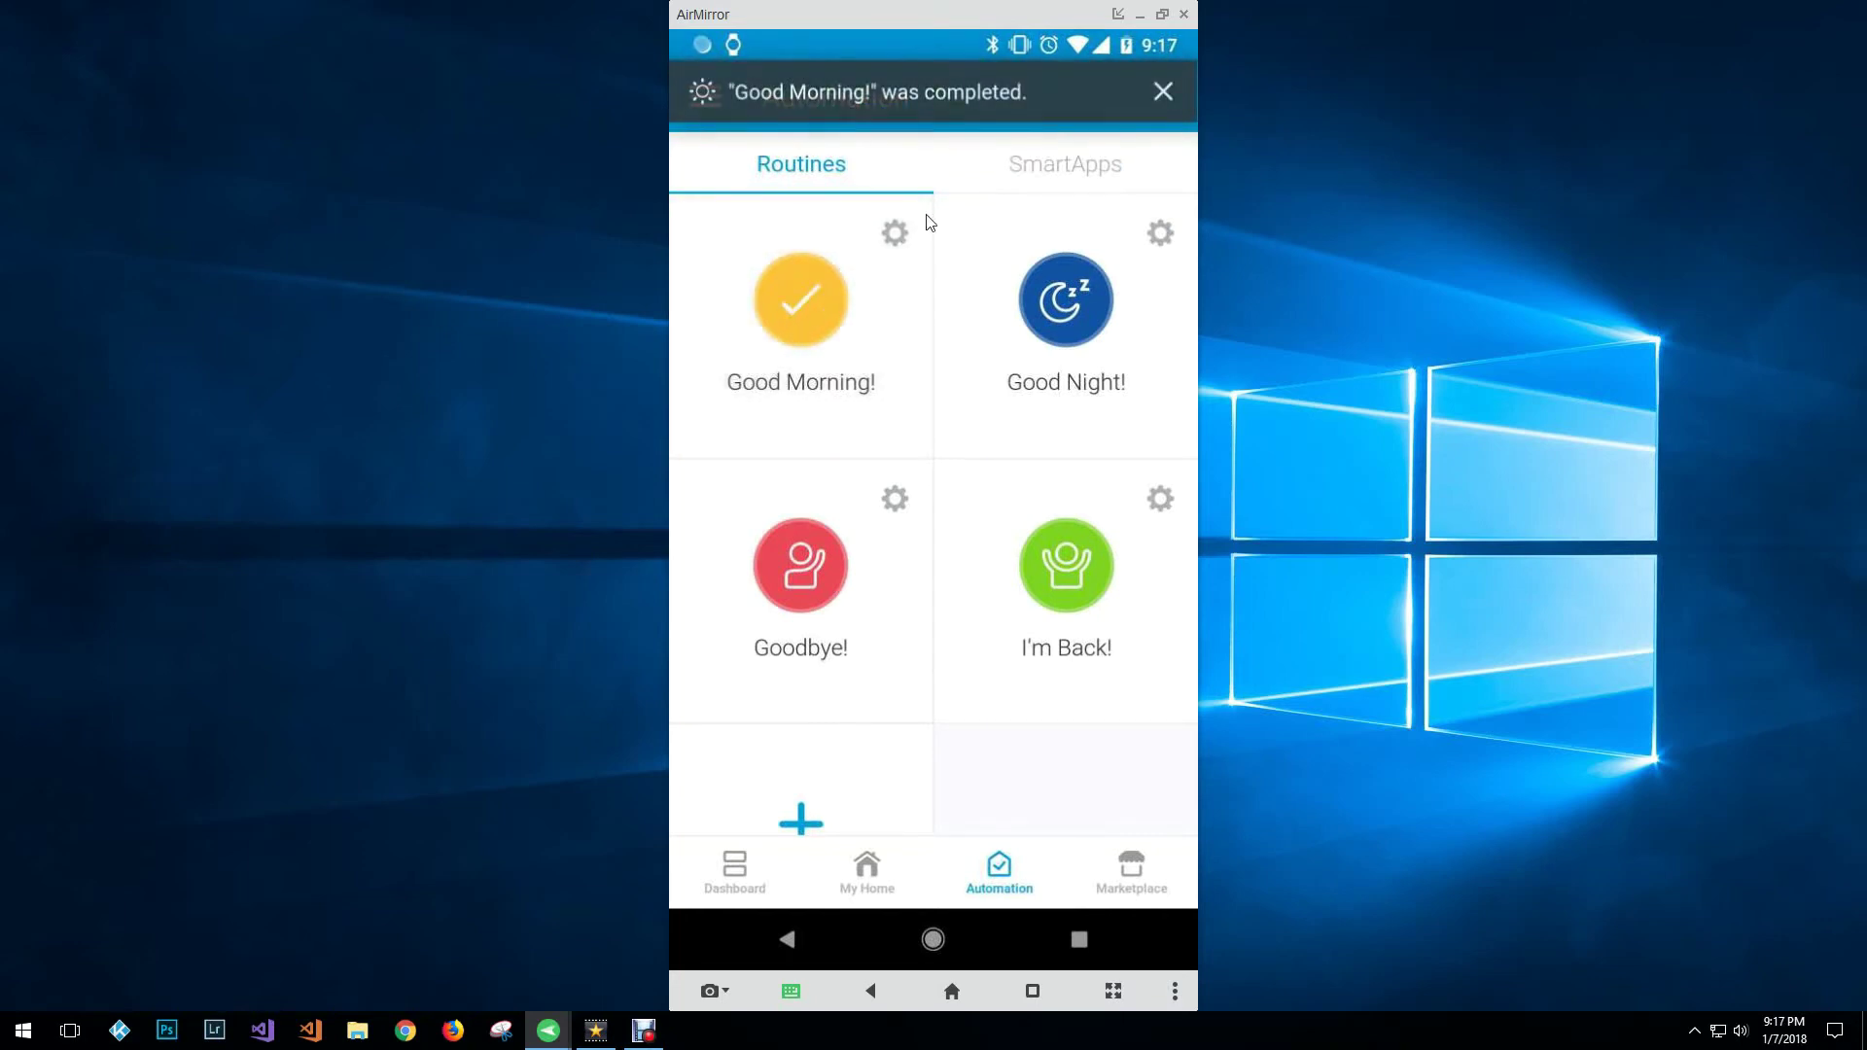
pyautogui.click(902, 233)
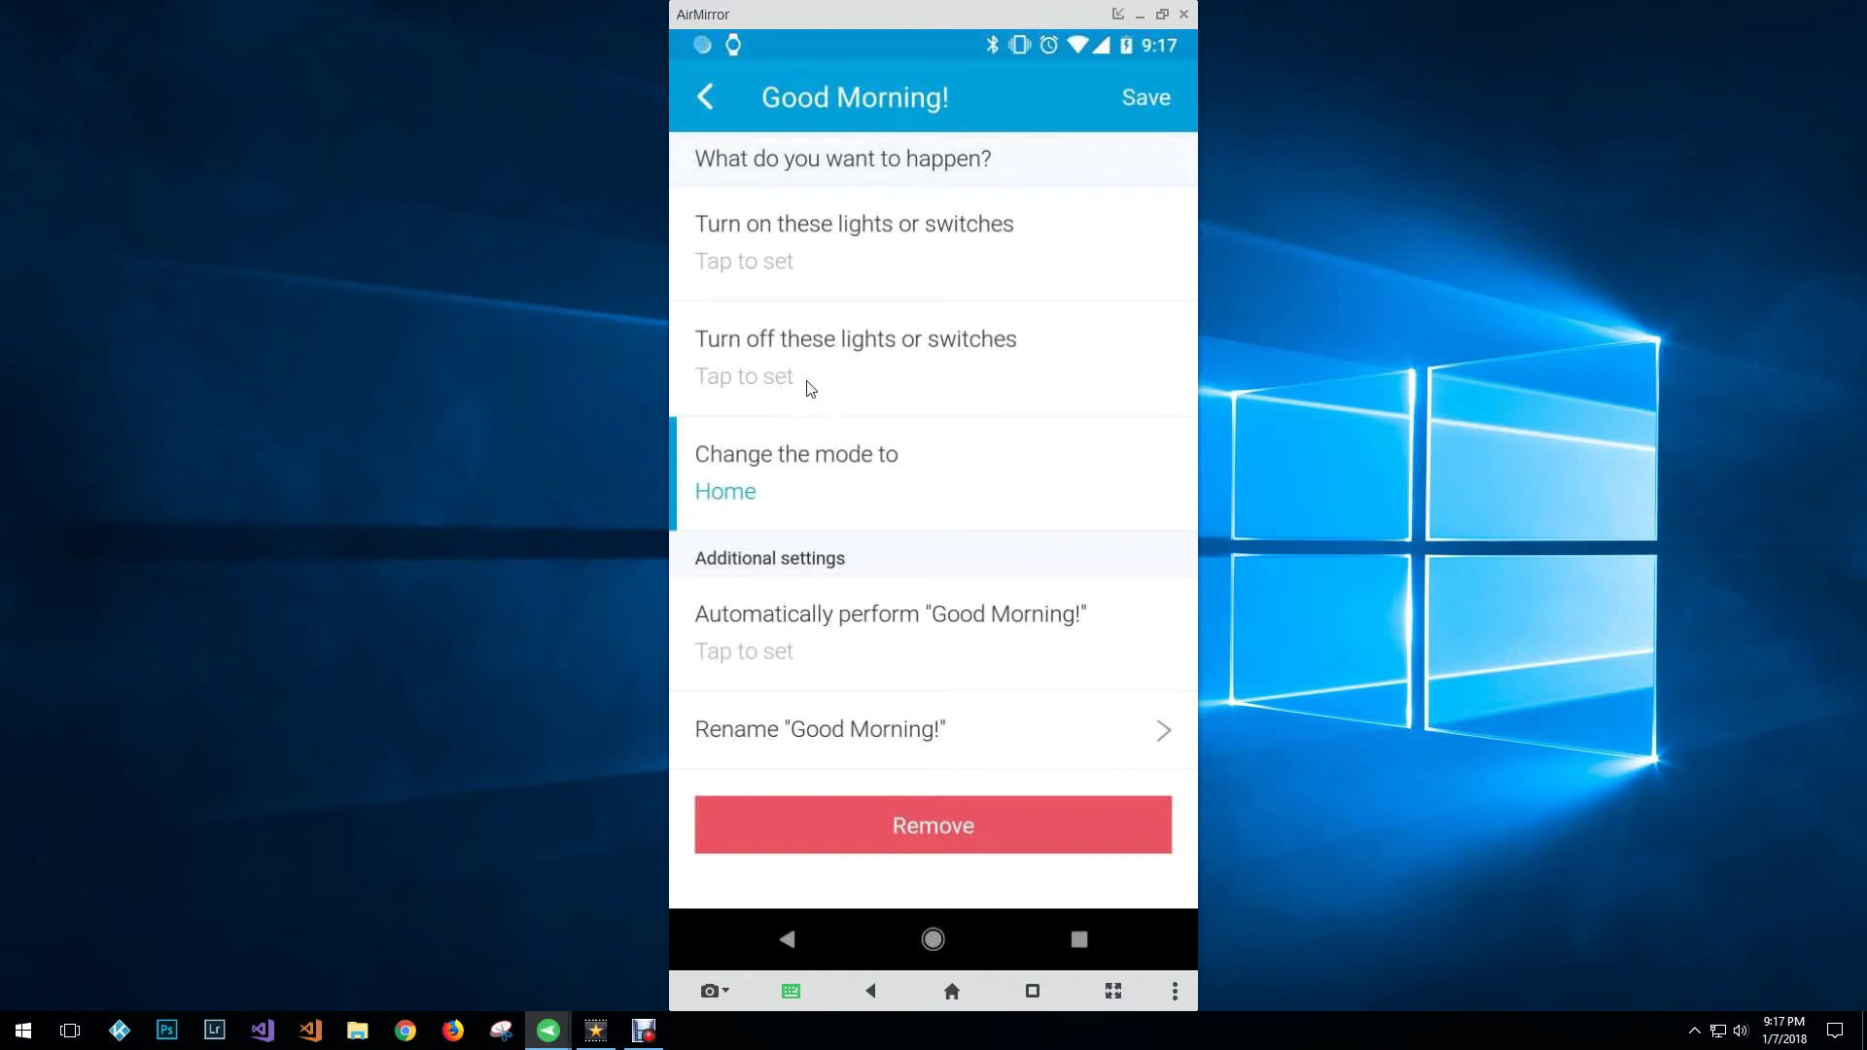
pyautogui.click(707, 96)
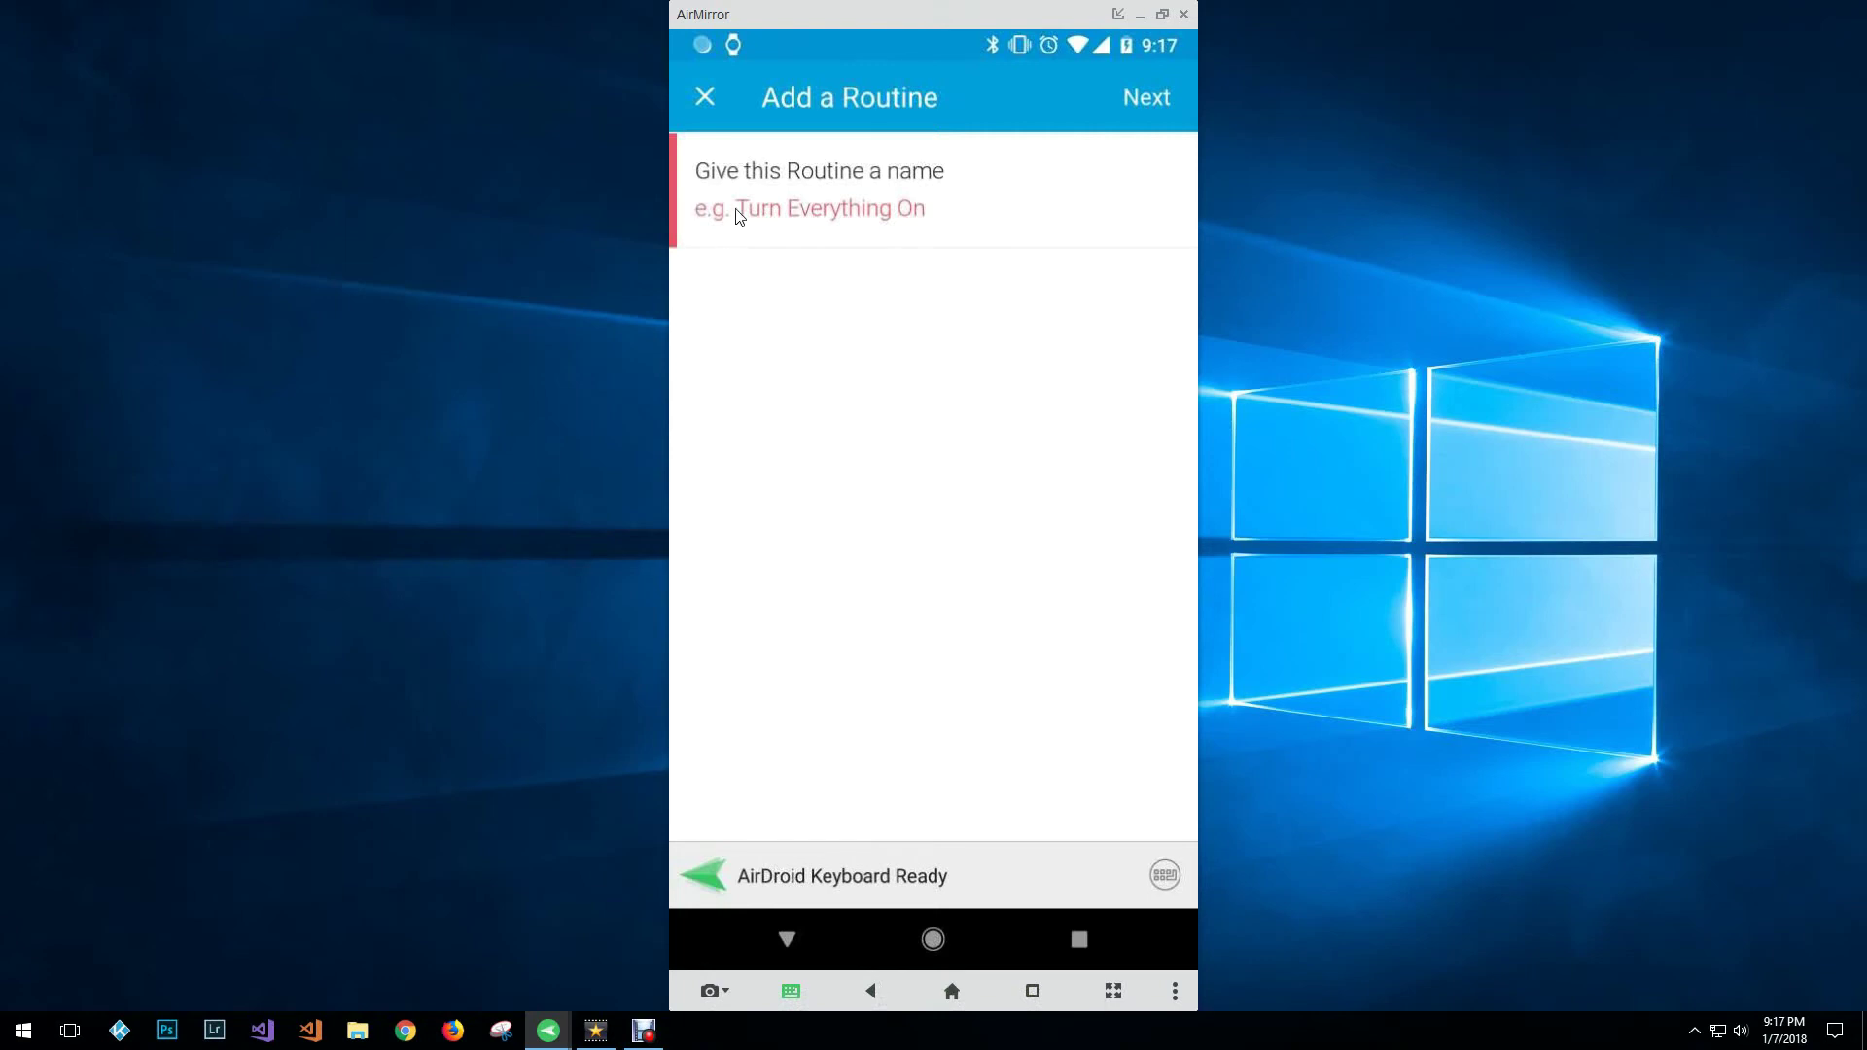
# Step: Name the routine 'Turn all the bedroom lights on' and continue to its actions
pyautogui.write('Tu')
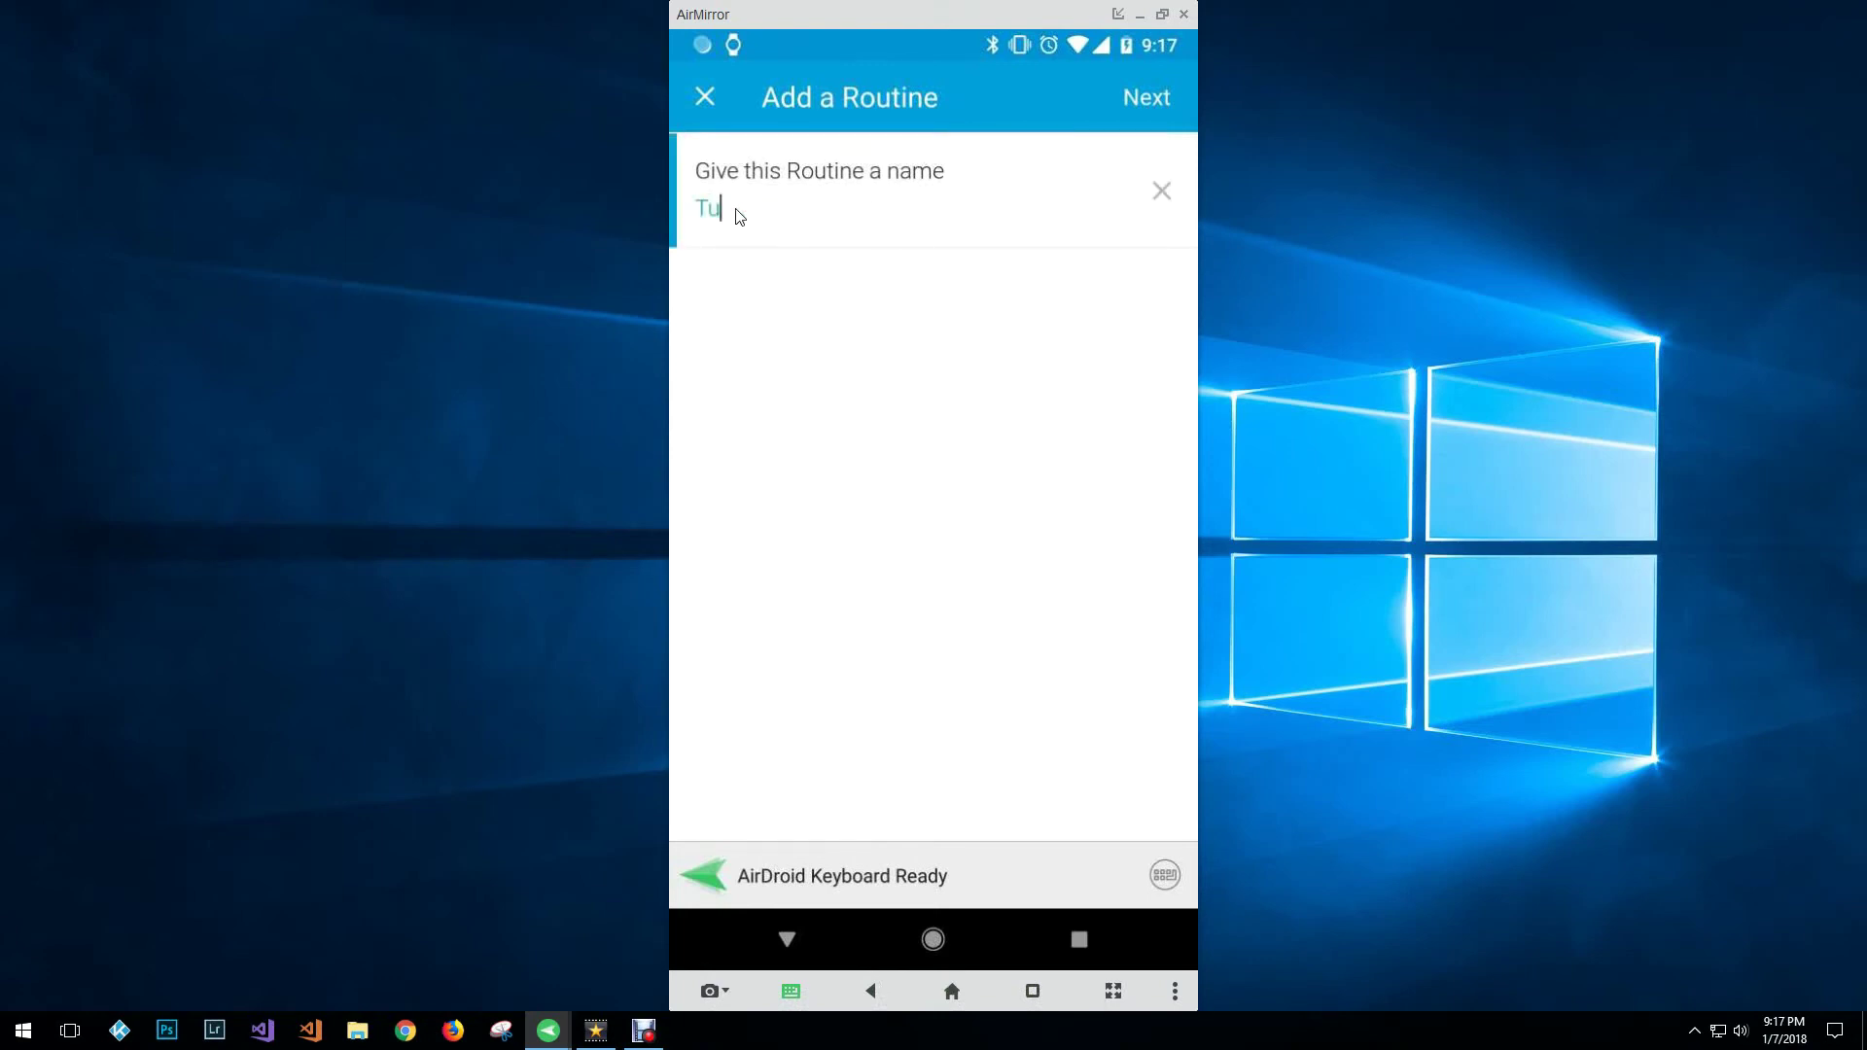
pyautogui.write('rn all the bedroom lights on')
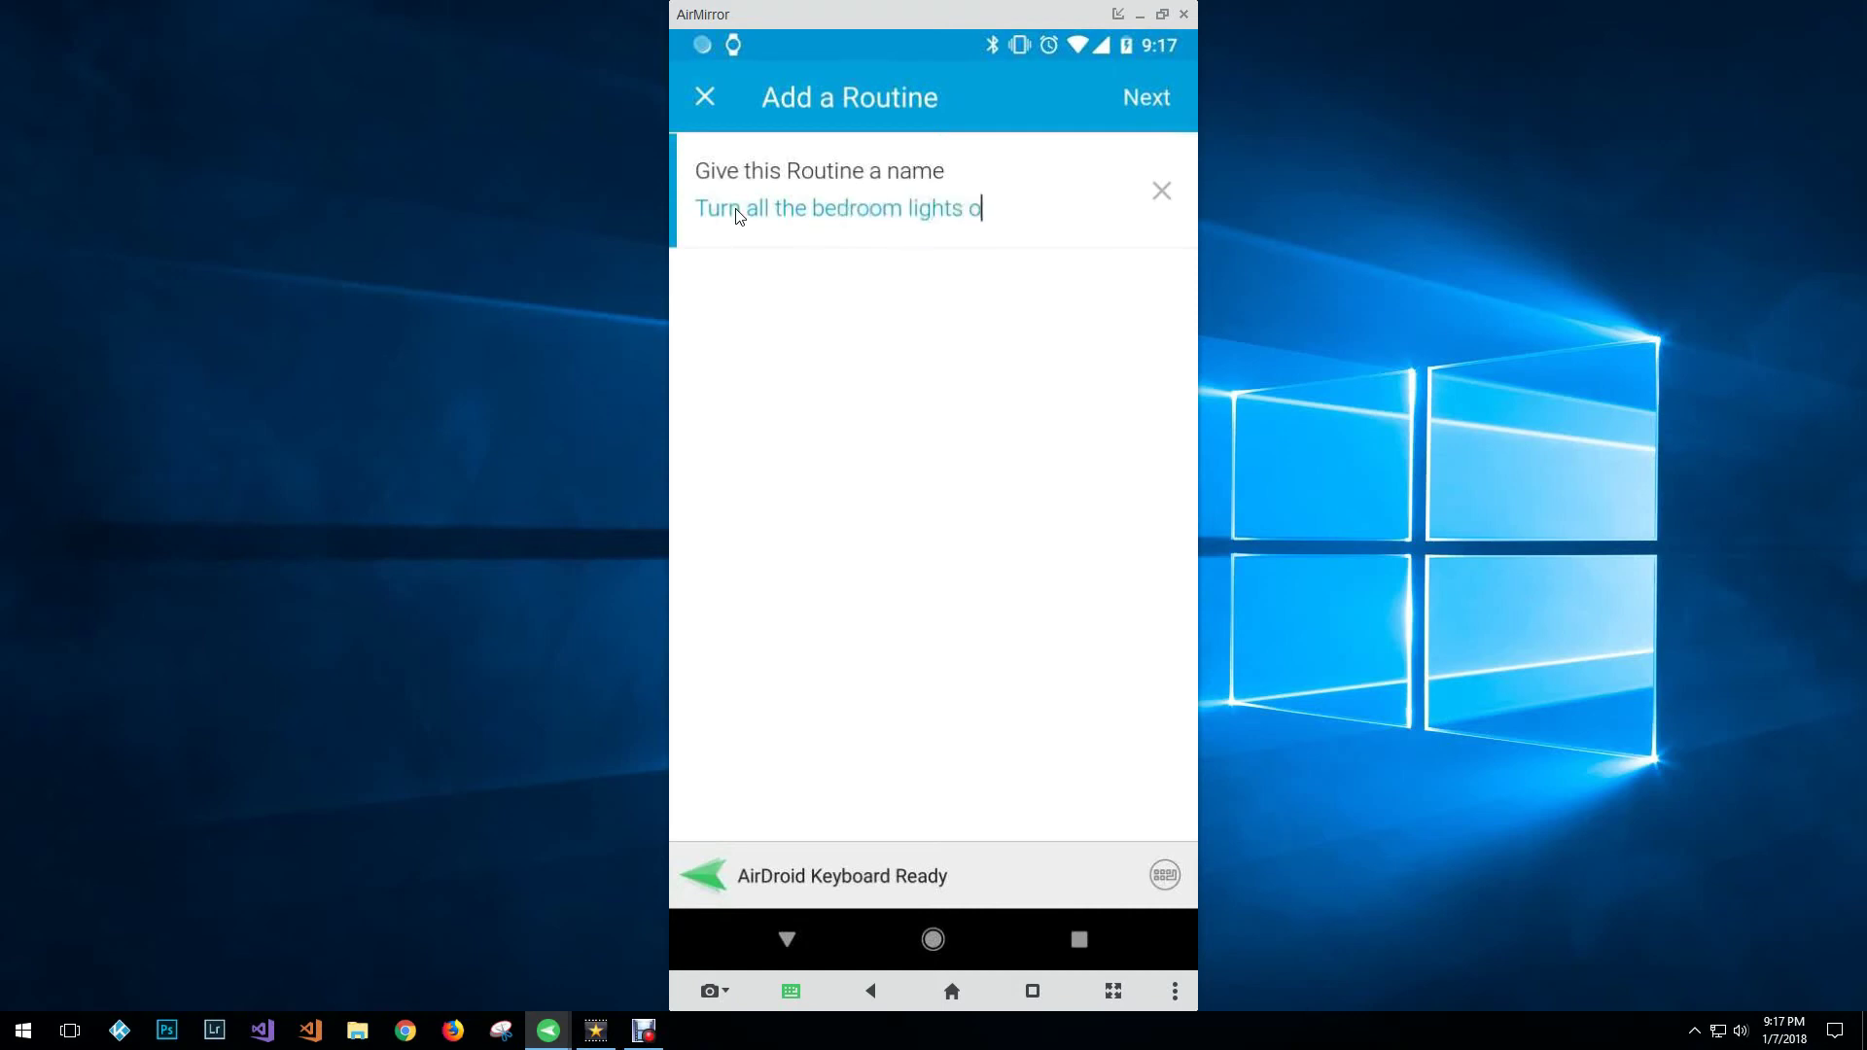
pyautogui.click(1135, 102)
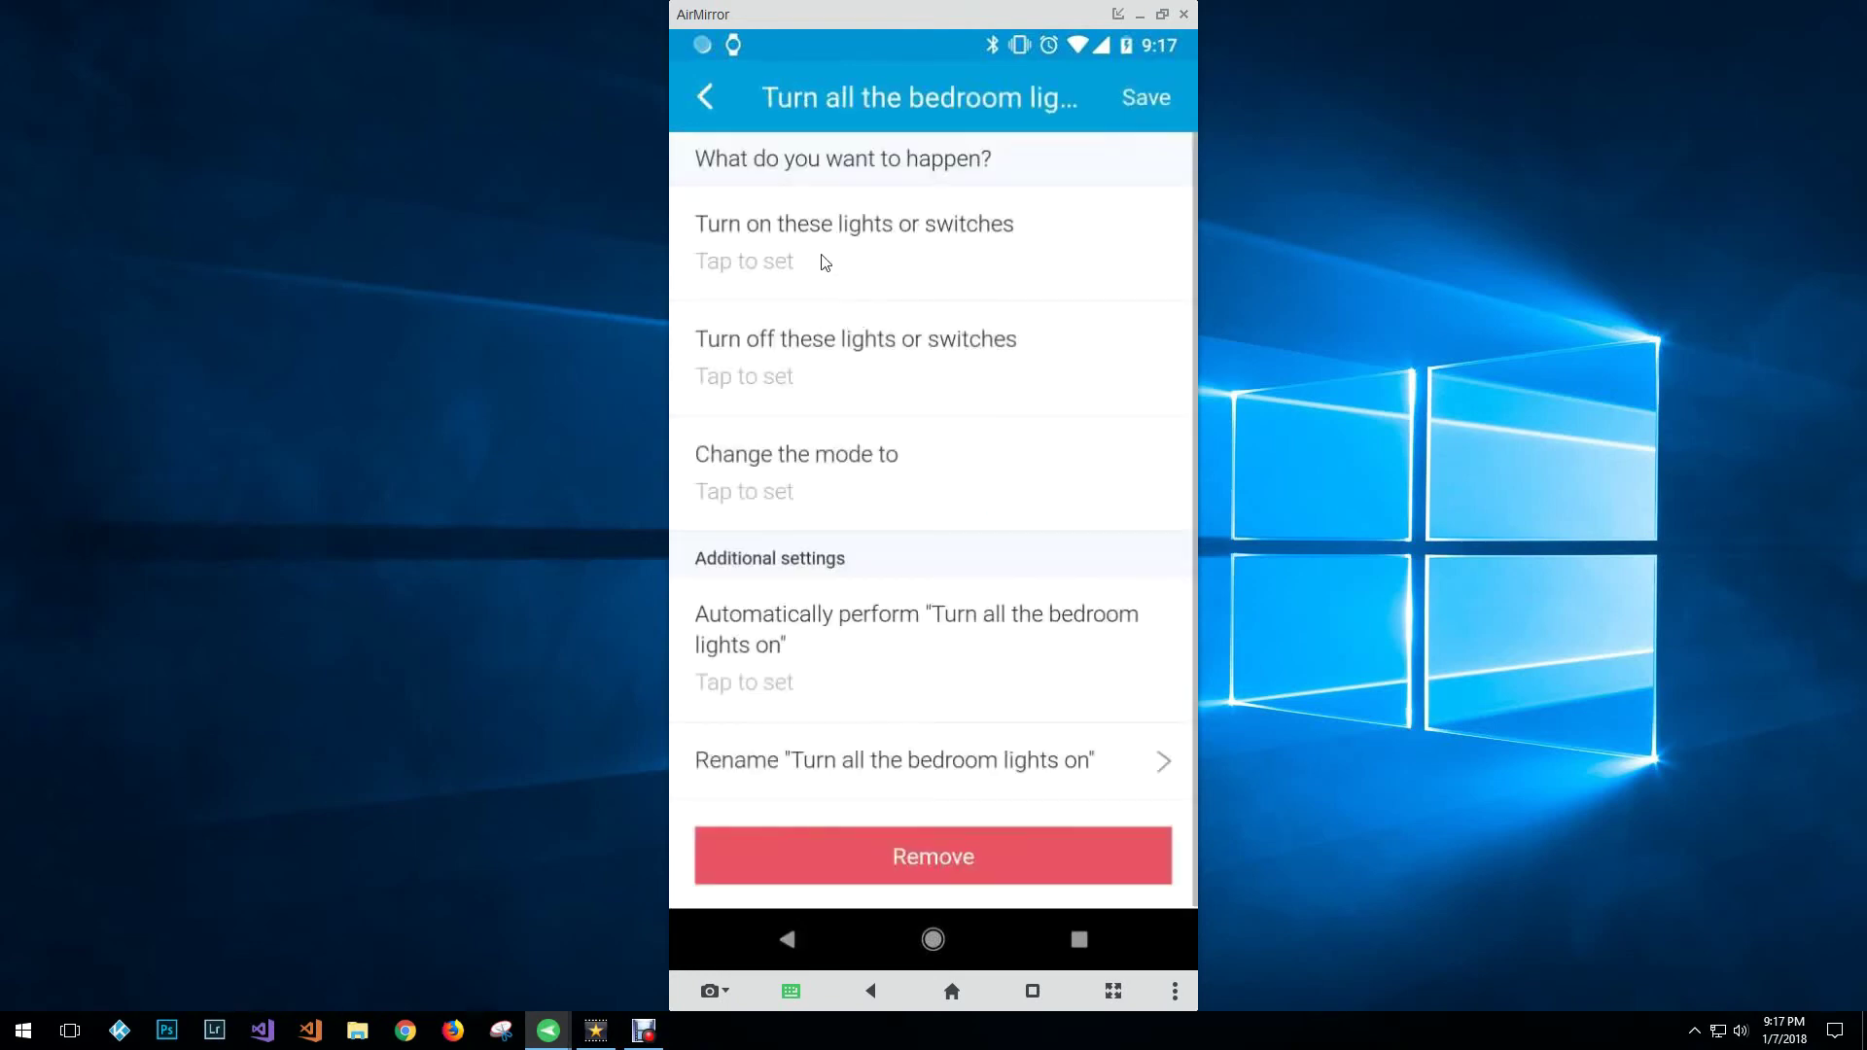
# Step: Select Top Light and Night Stand as the lights the routine turns on
pyautogui.click(762, 272)
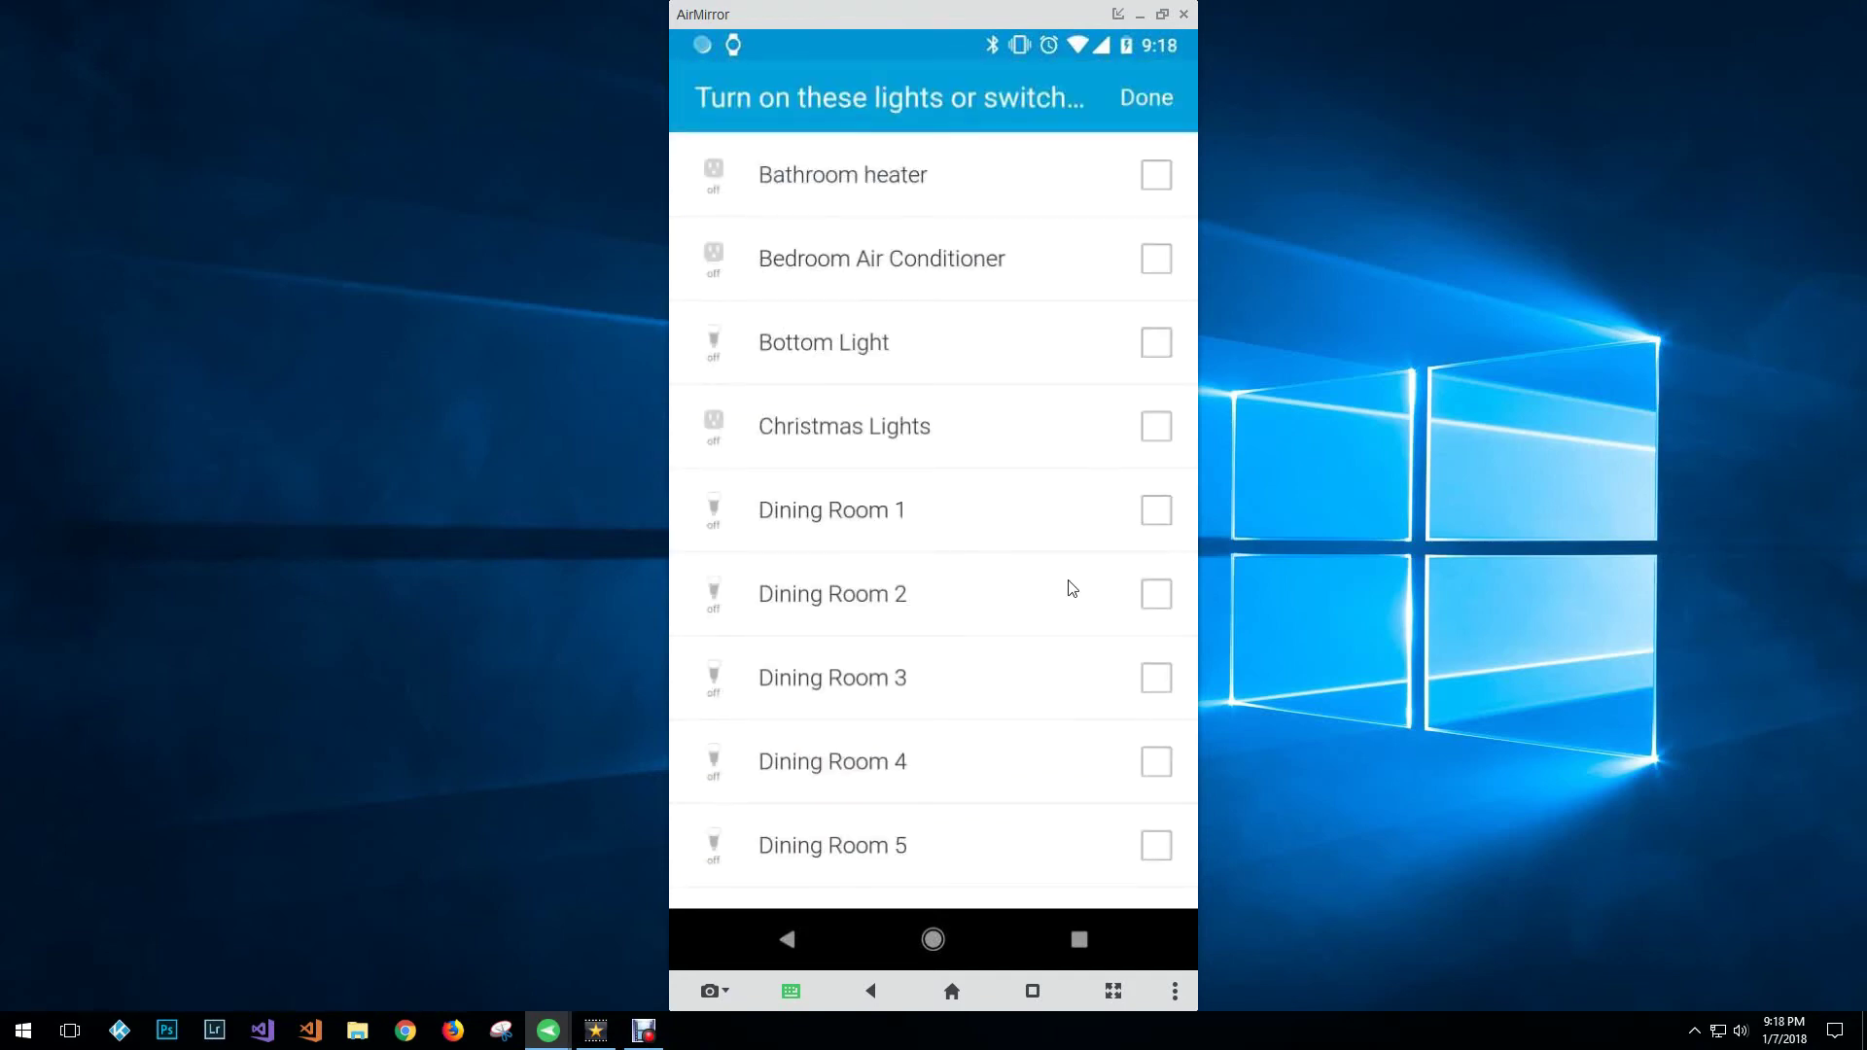
pyautogui.moveTo(1048, 623); pyautogui.dragTo(896, 7)
pyautogui.moveTo(972, 379); pyautogui.dragTo(942, 195)
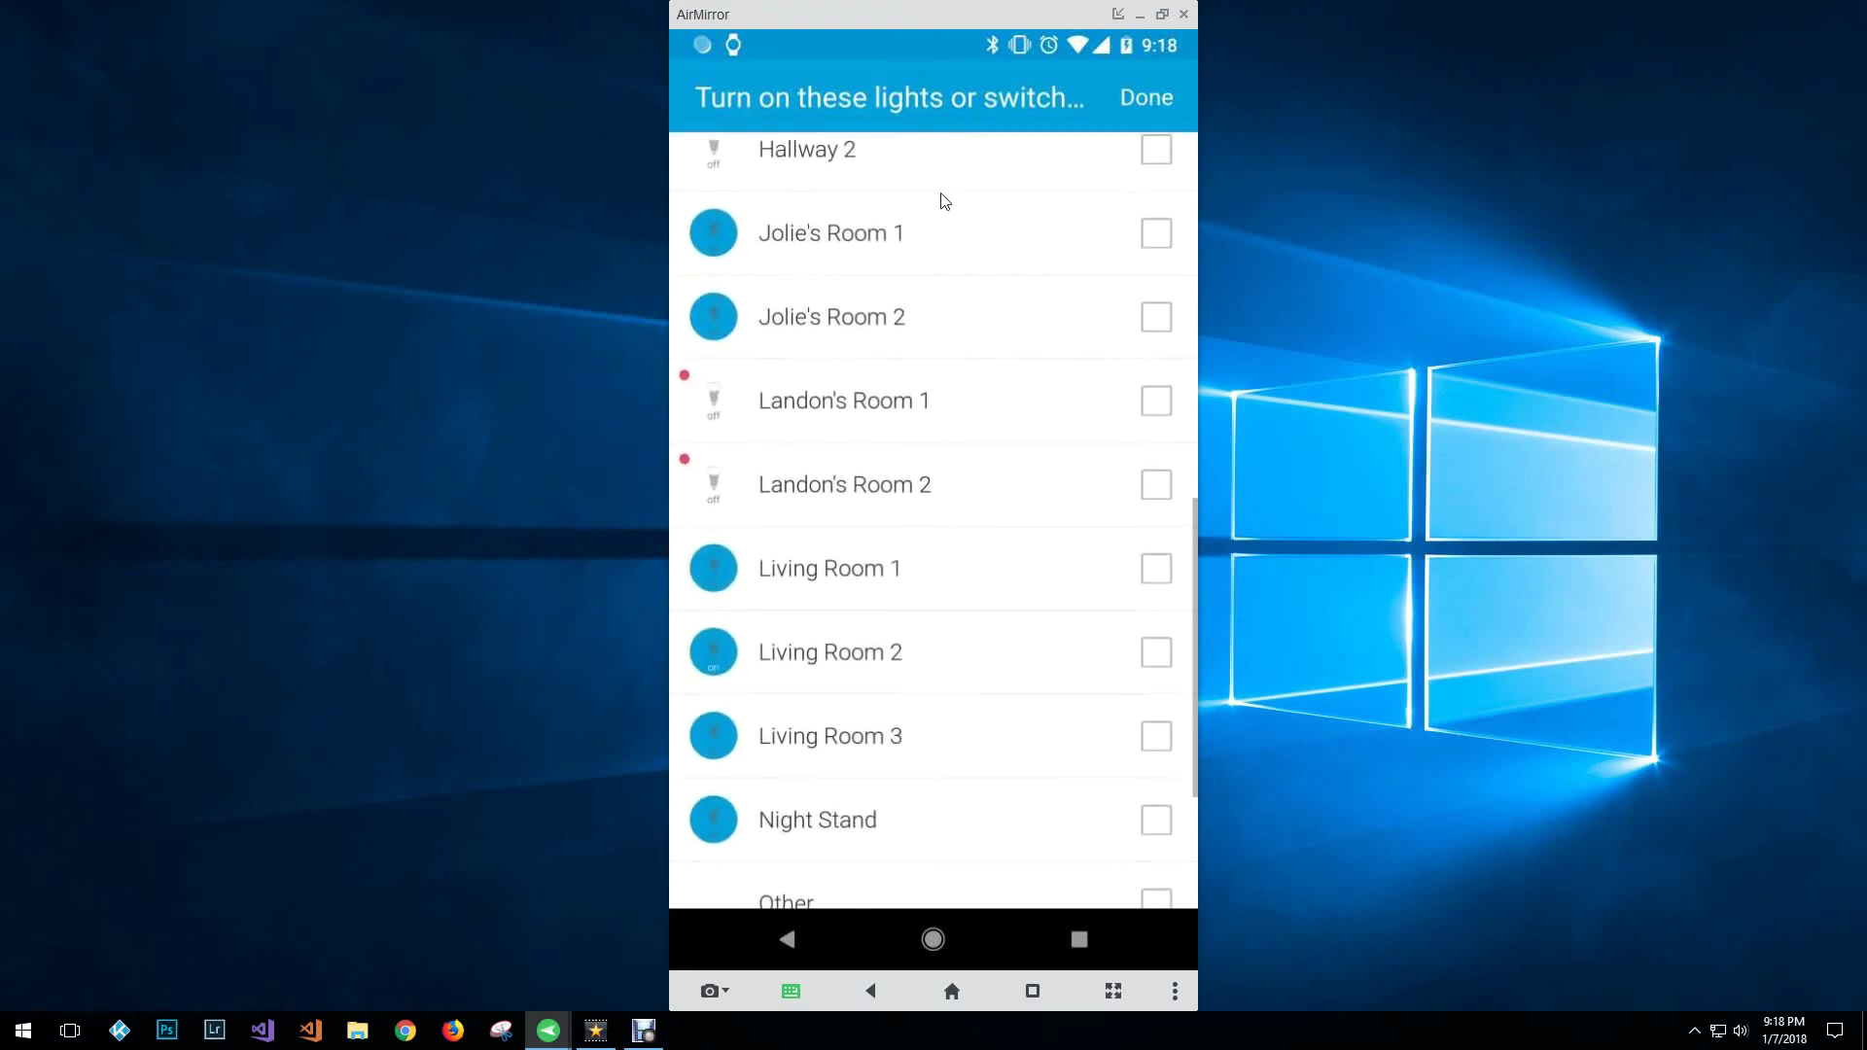
pyautogui.moveTo(984, 581); pyautogui.dragTo(1032, 786)
pyautogui.moveTo(971, 330); pyautogui.dragTo(938, 175)
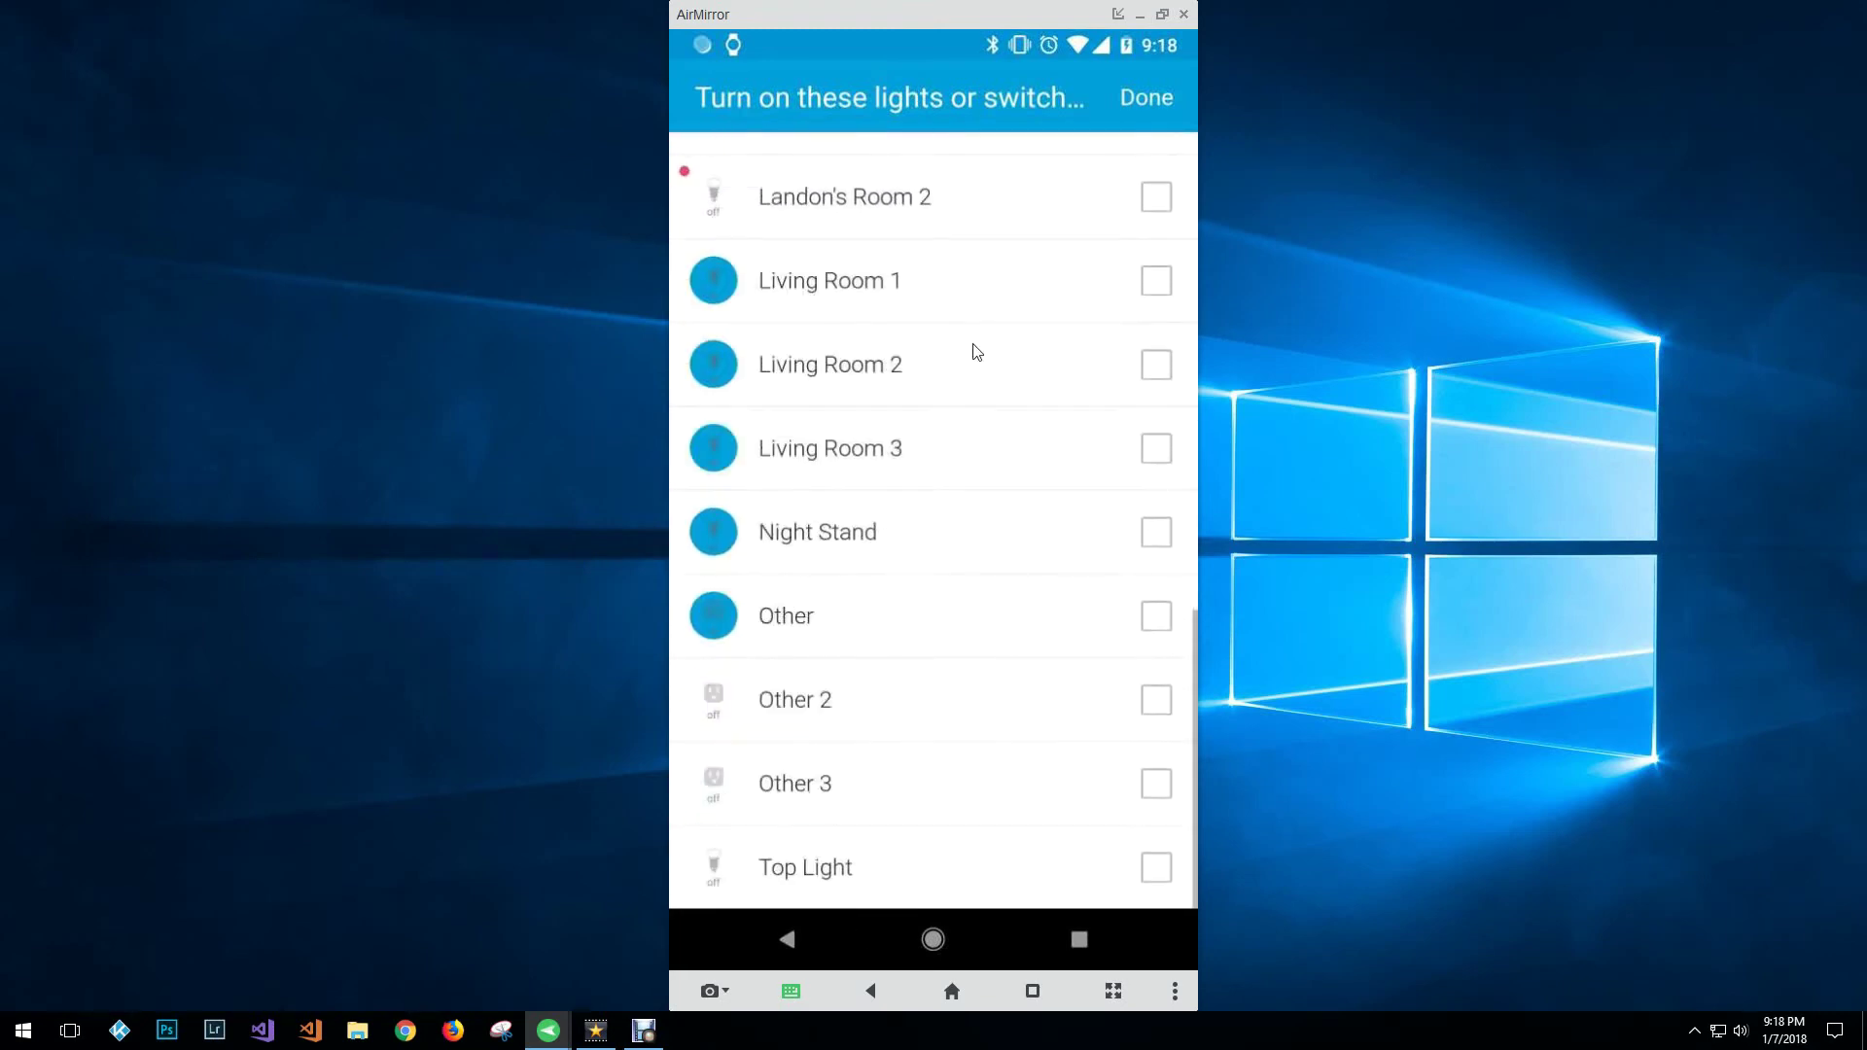
pyautogui.click(1159, 877)
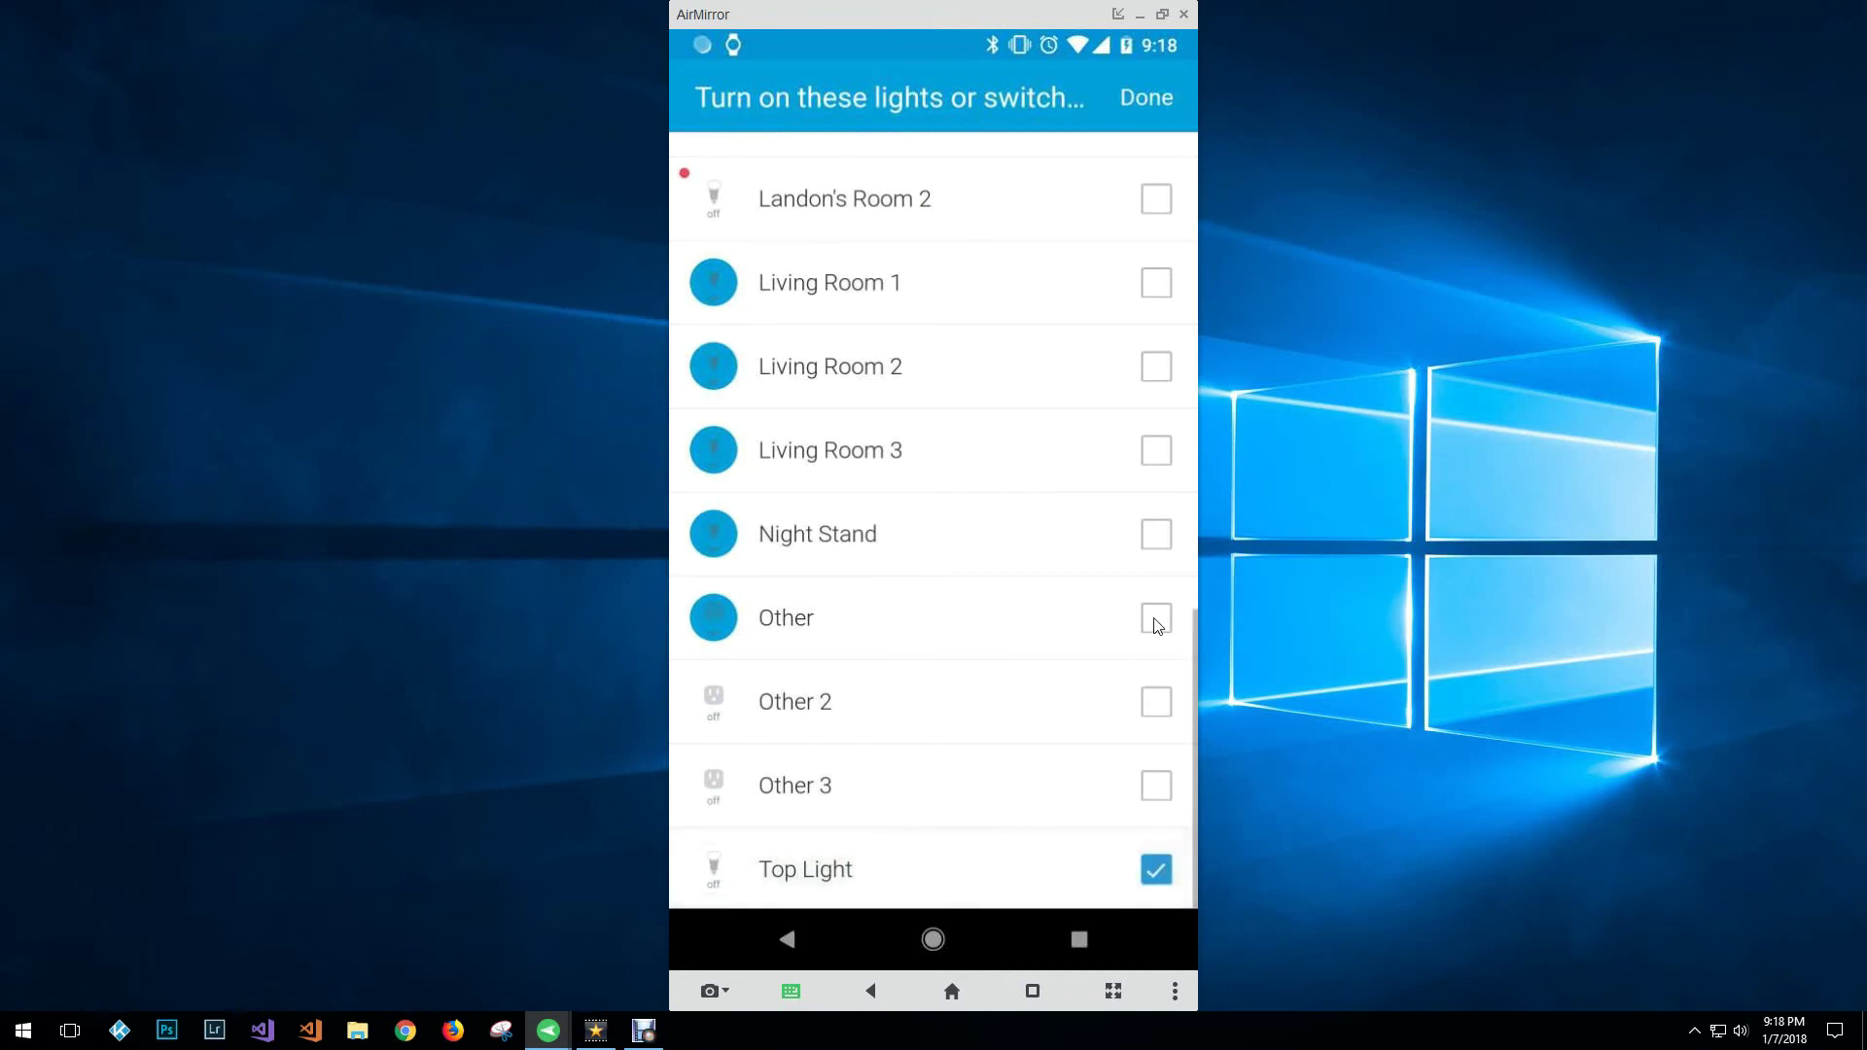
pyautogui.click(1158, 532)
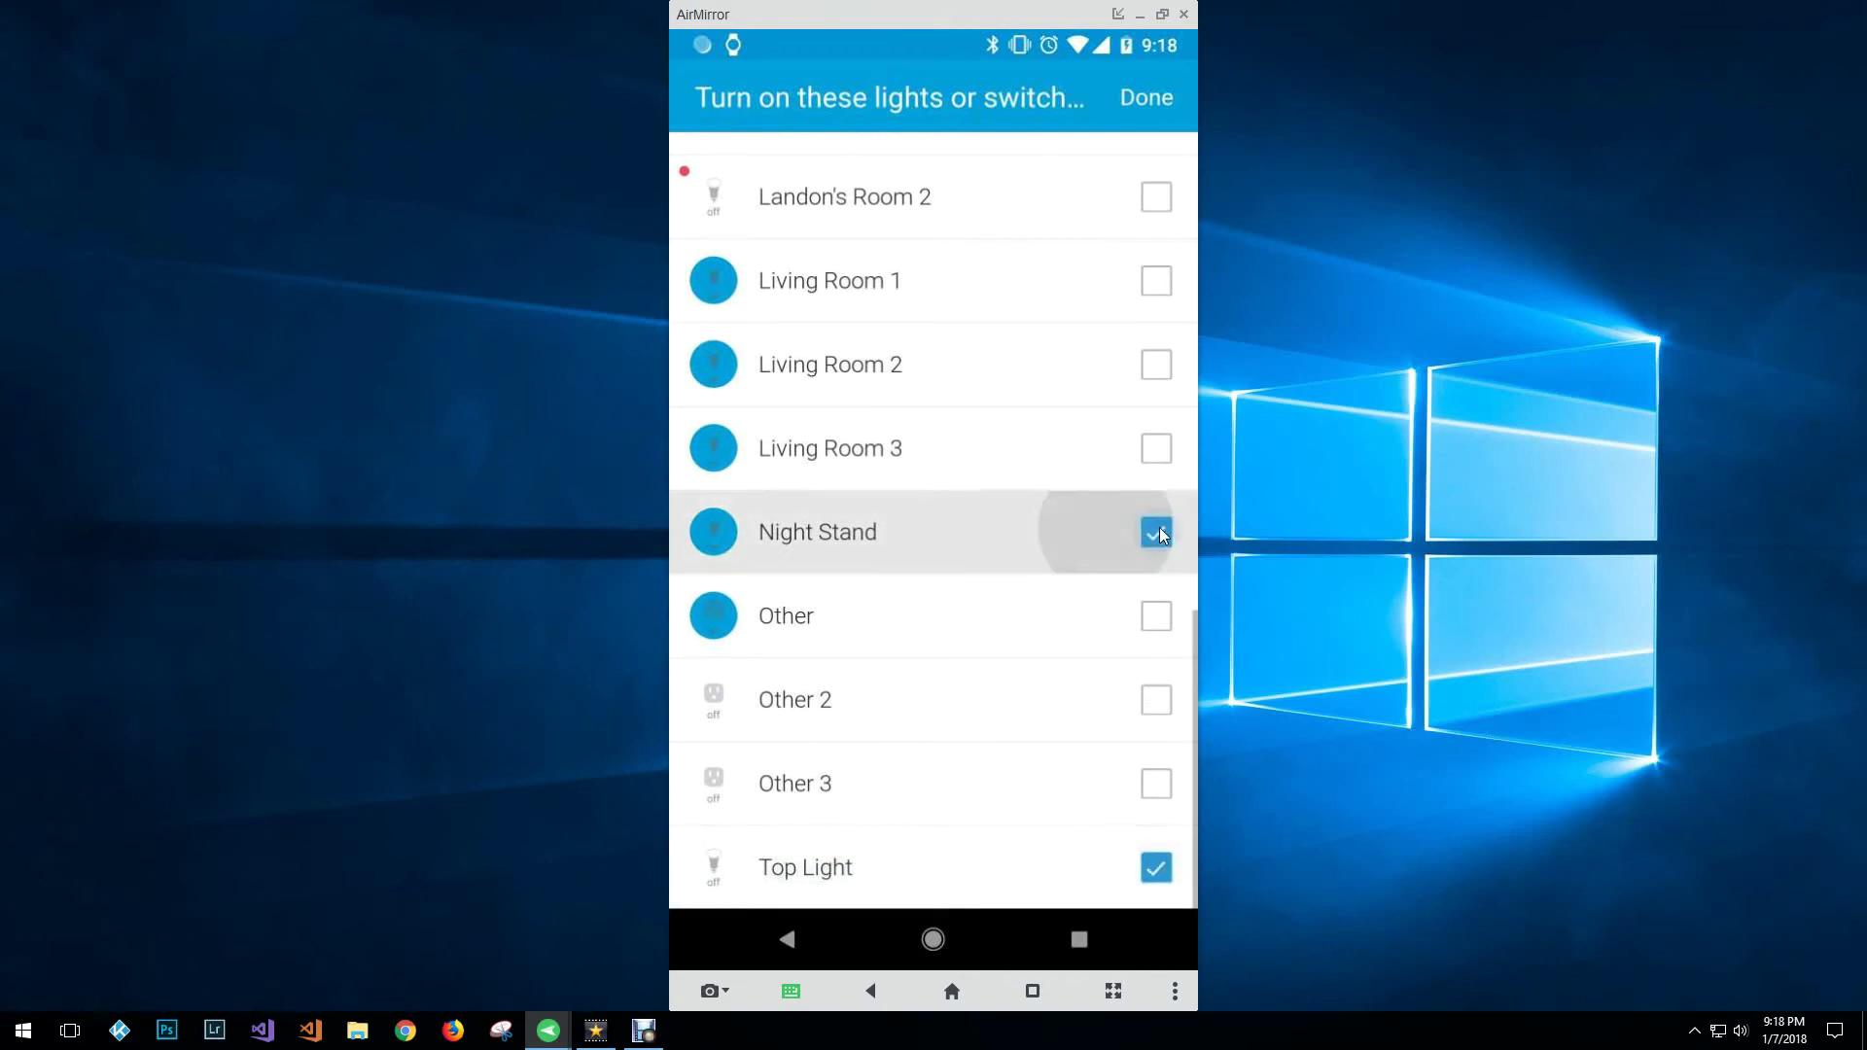
pyautogui.click(1133, 99)
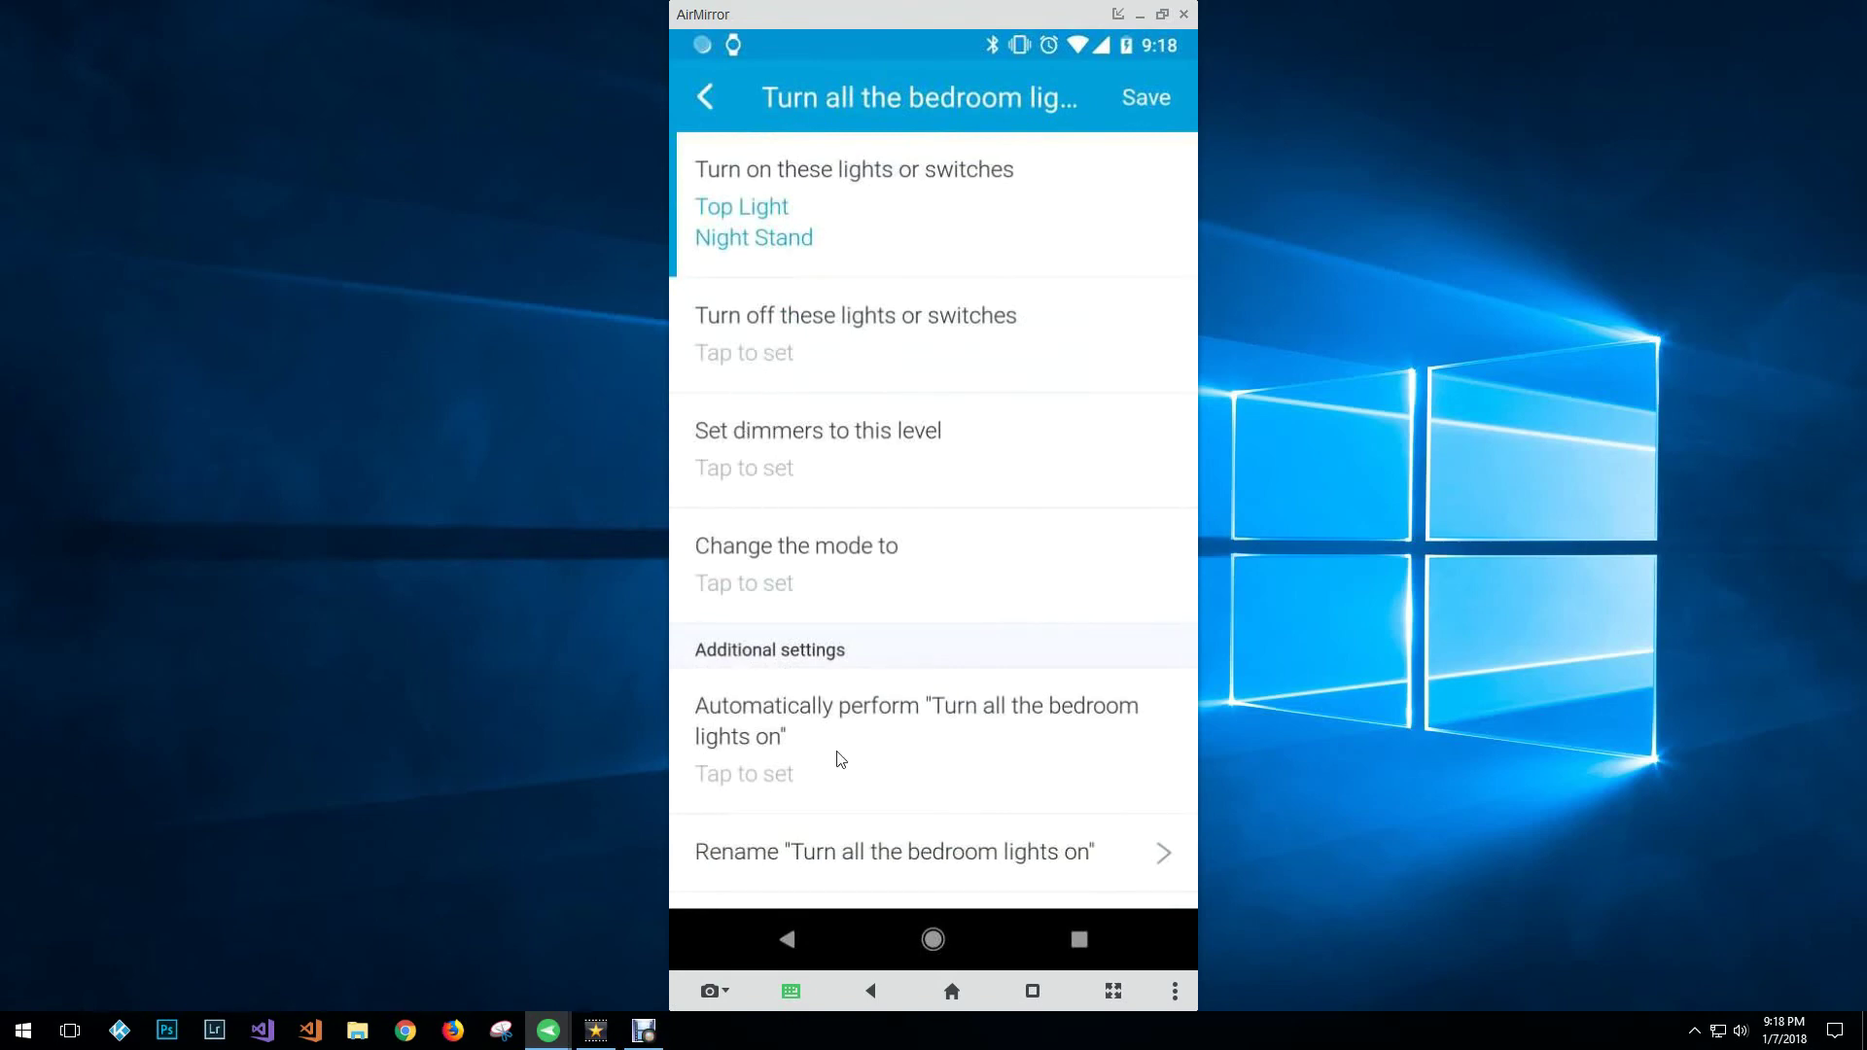
# Step: View the automatic trigger options and back out without choosing one
pyautogui.click(760, 778)
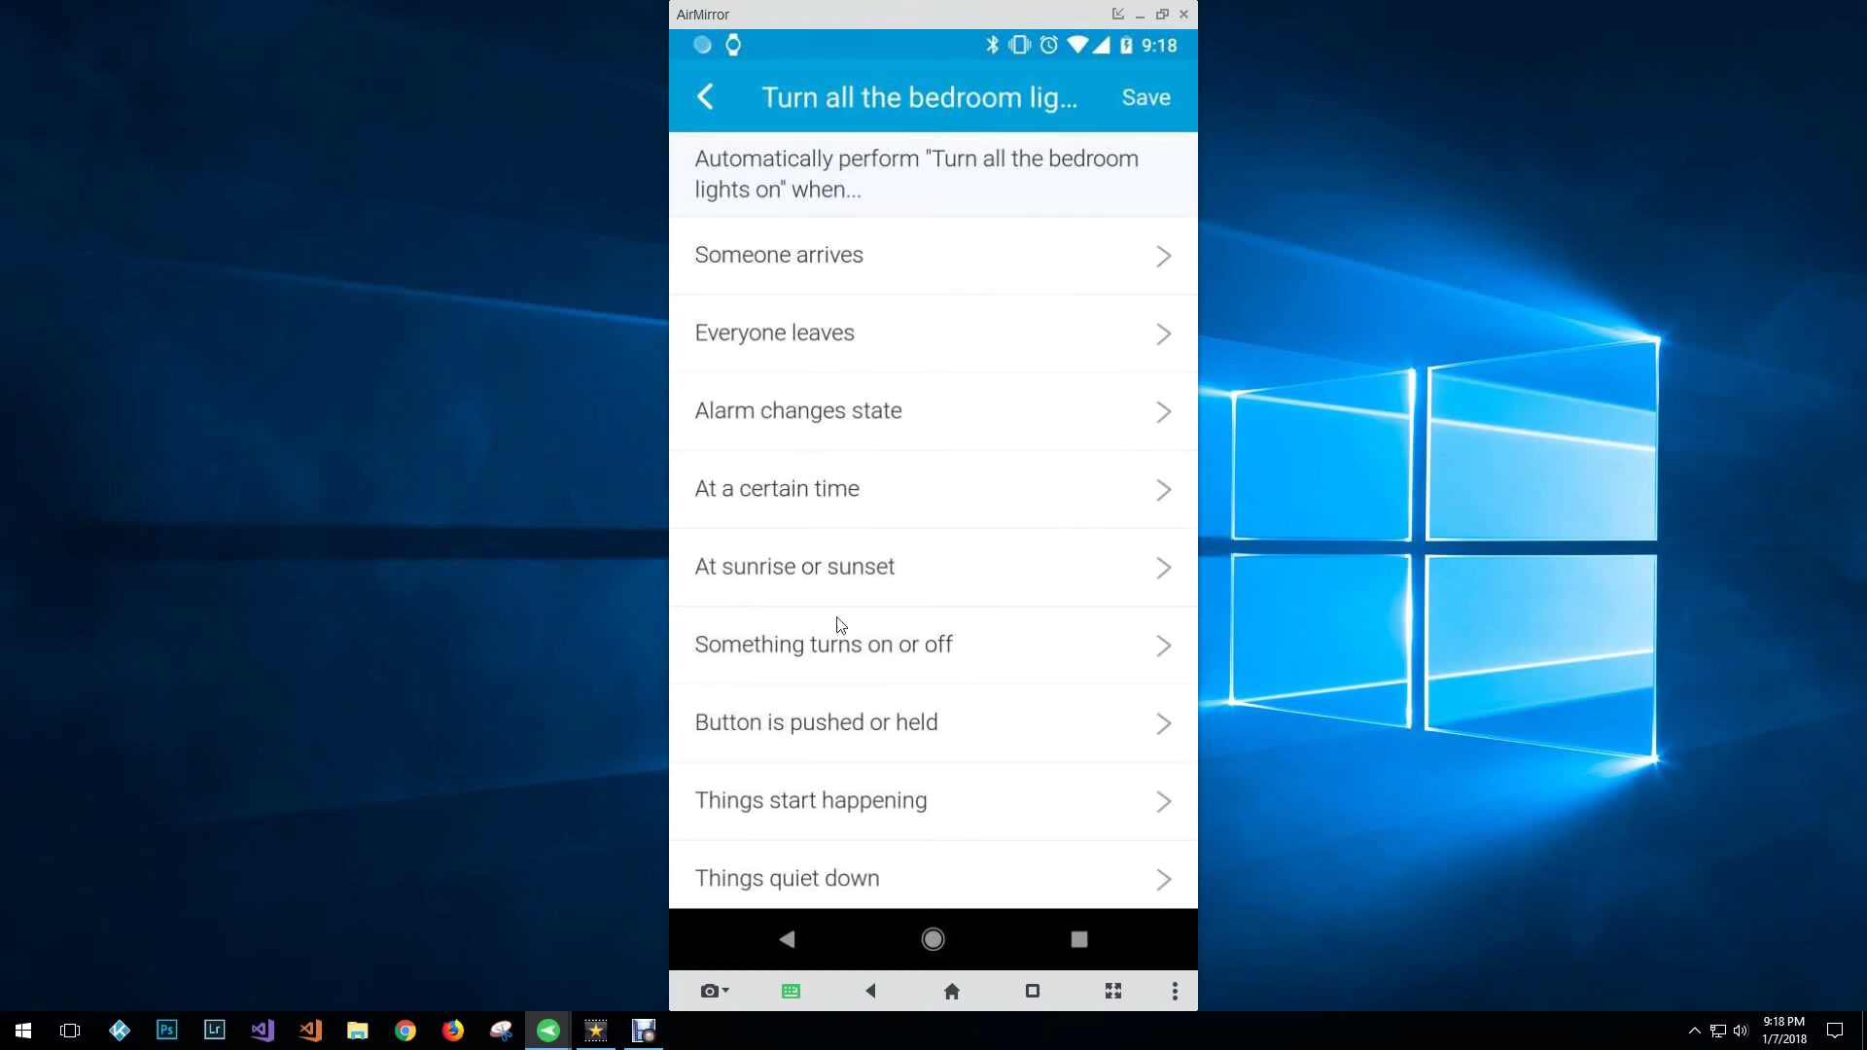
pyautogui.click(708, 103)
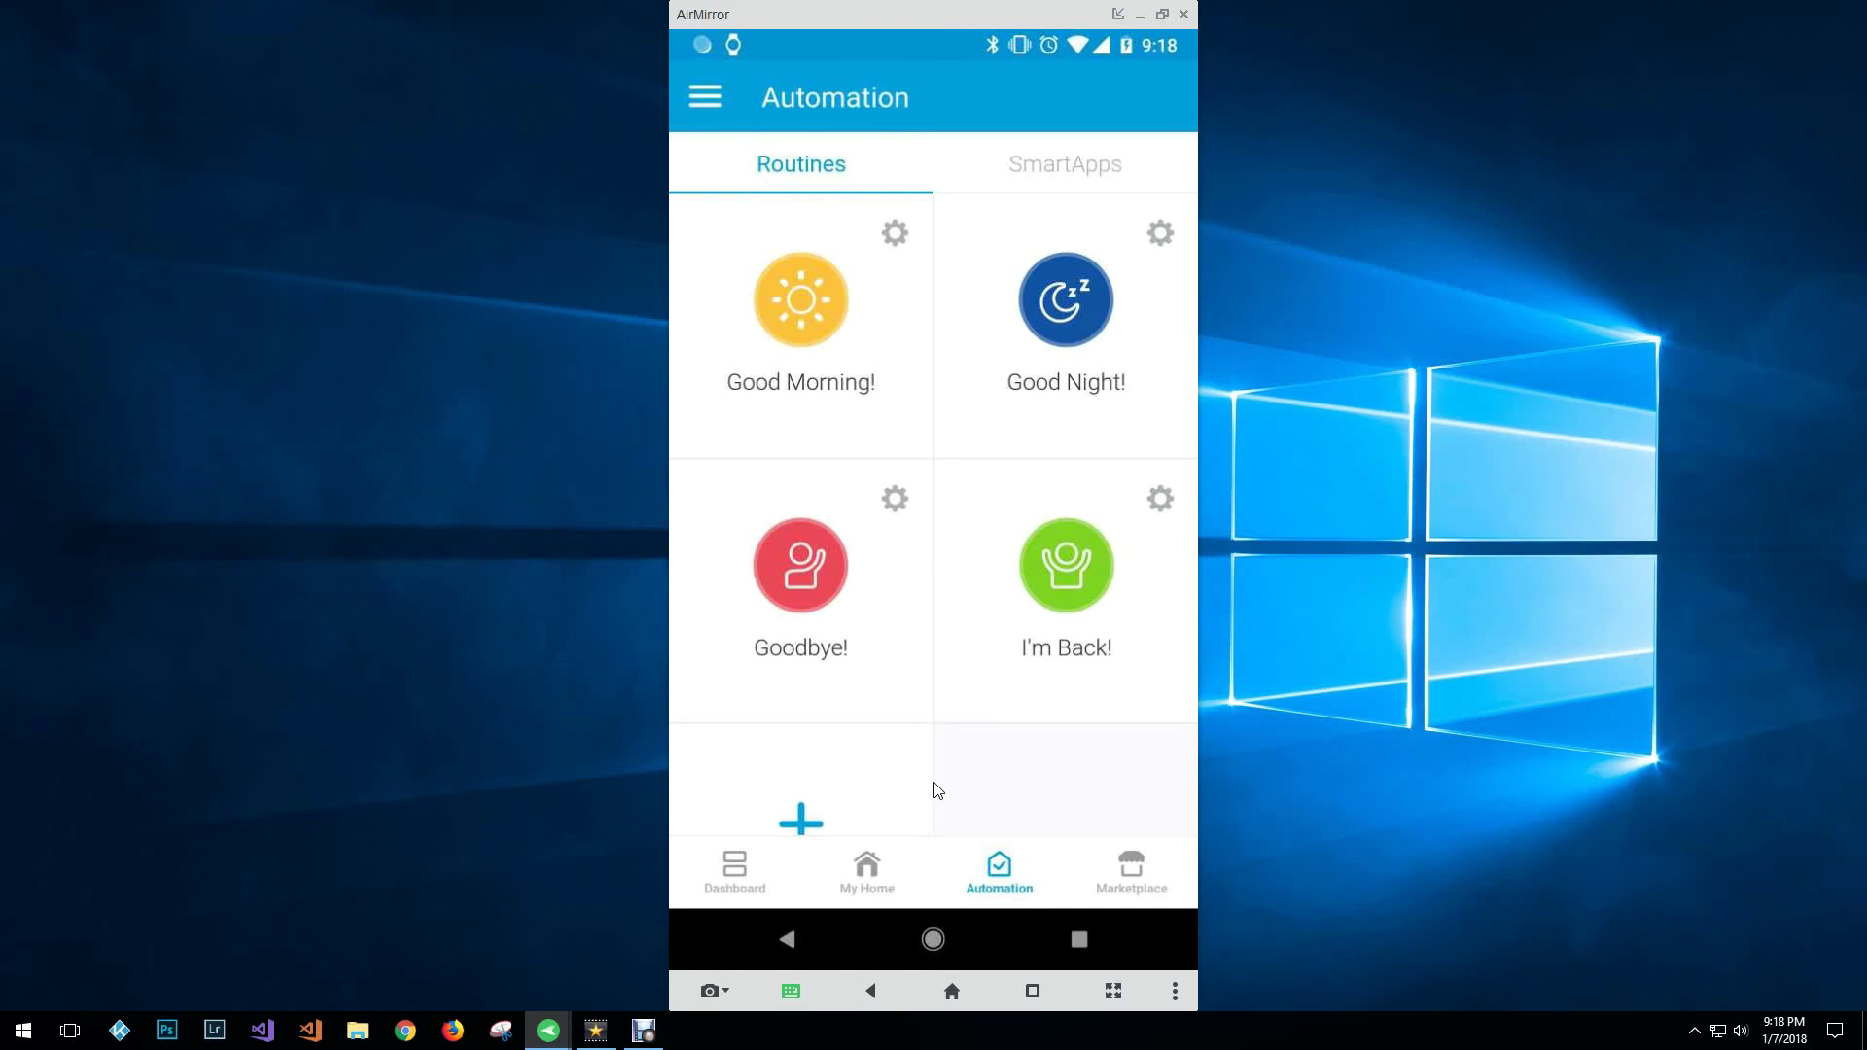
pyautogui.click(699, 103)
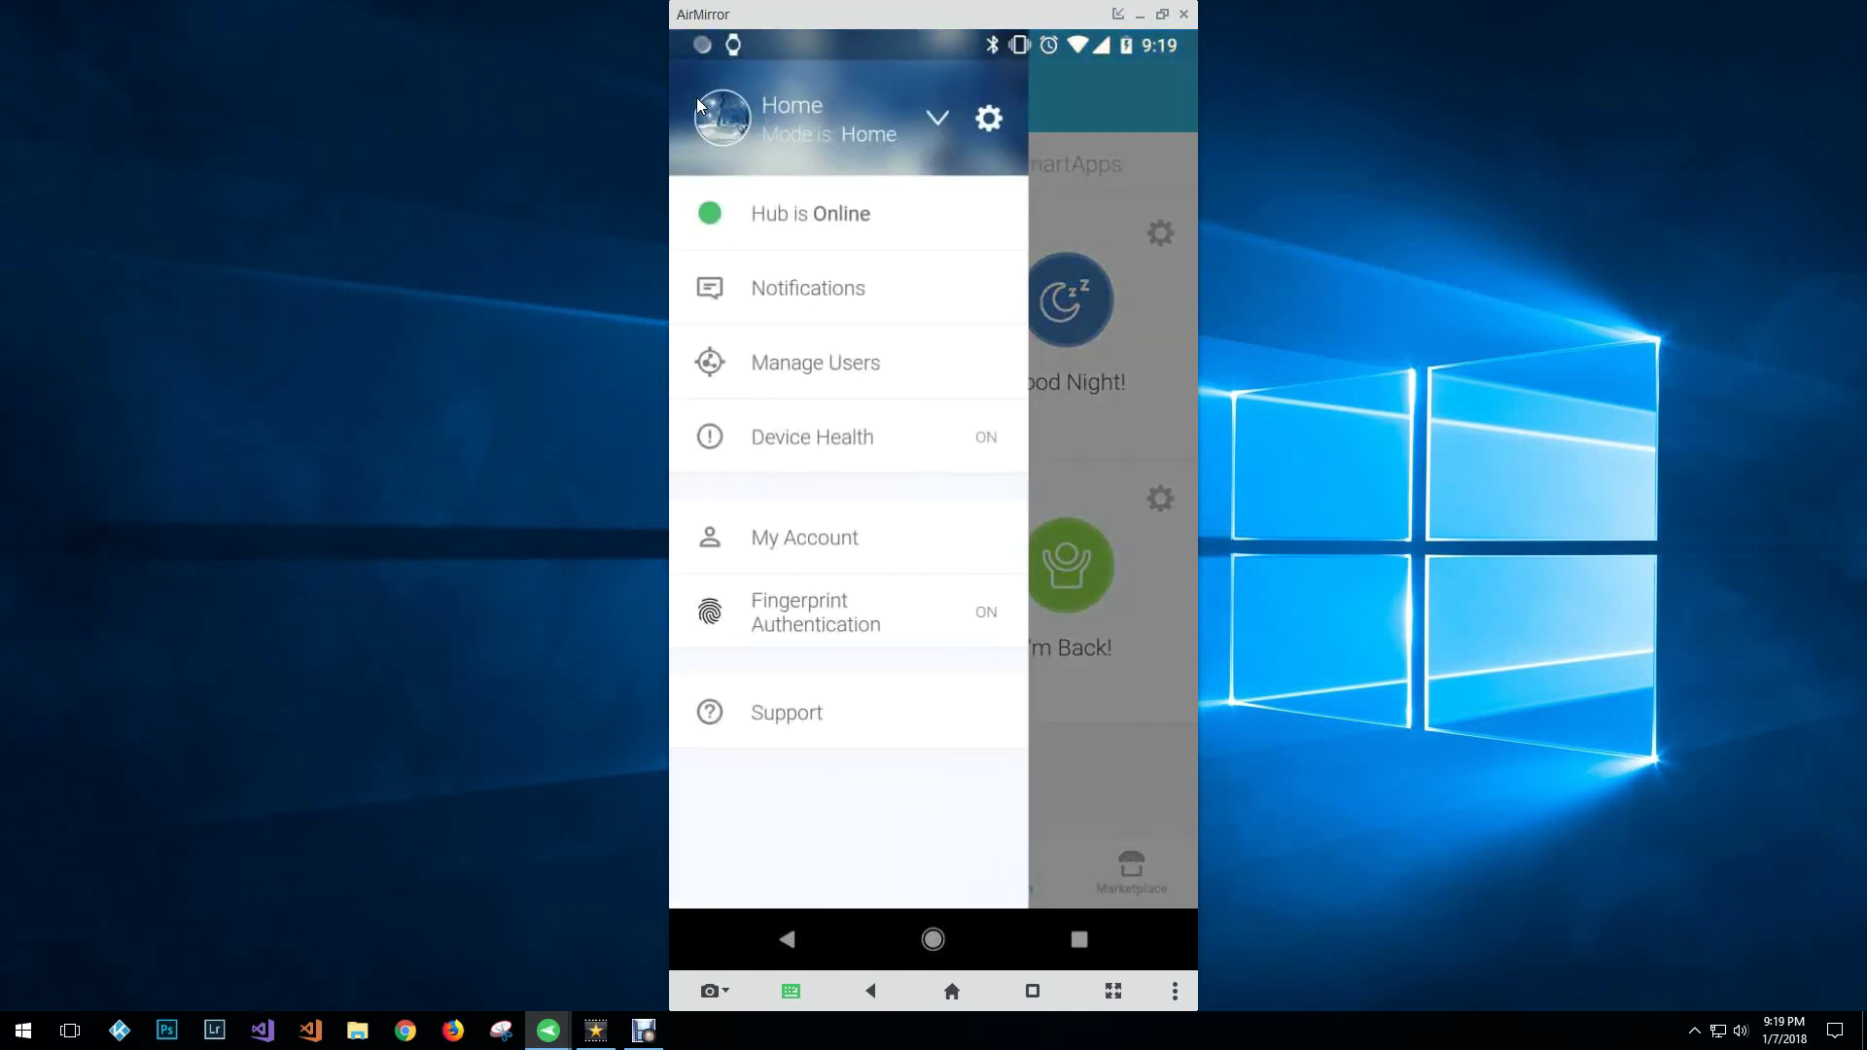
pyautogui.click(939, 118)
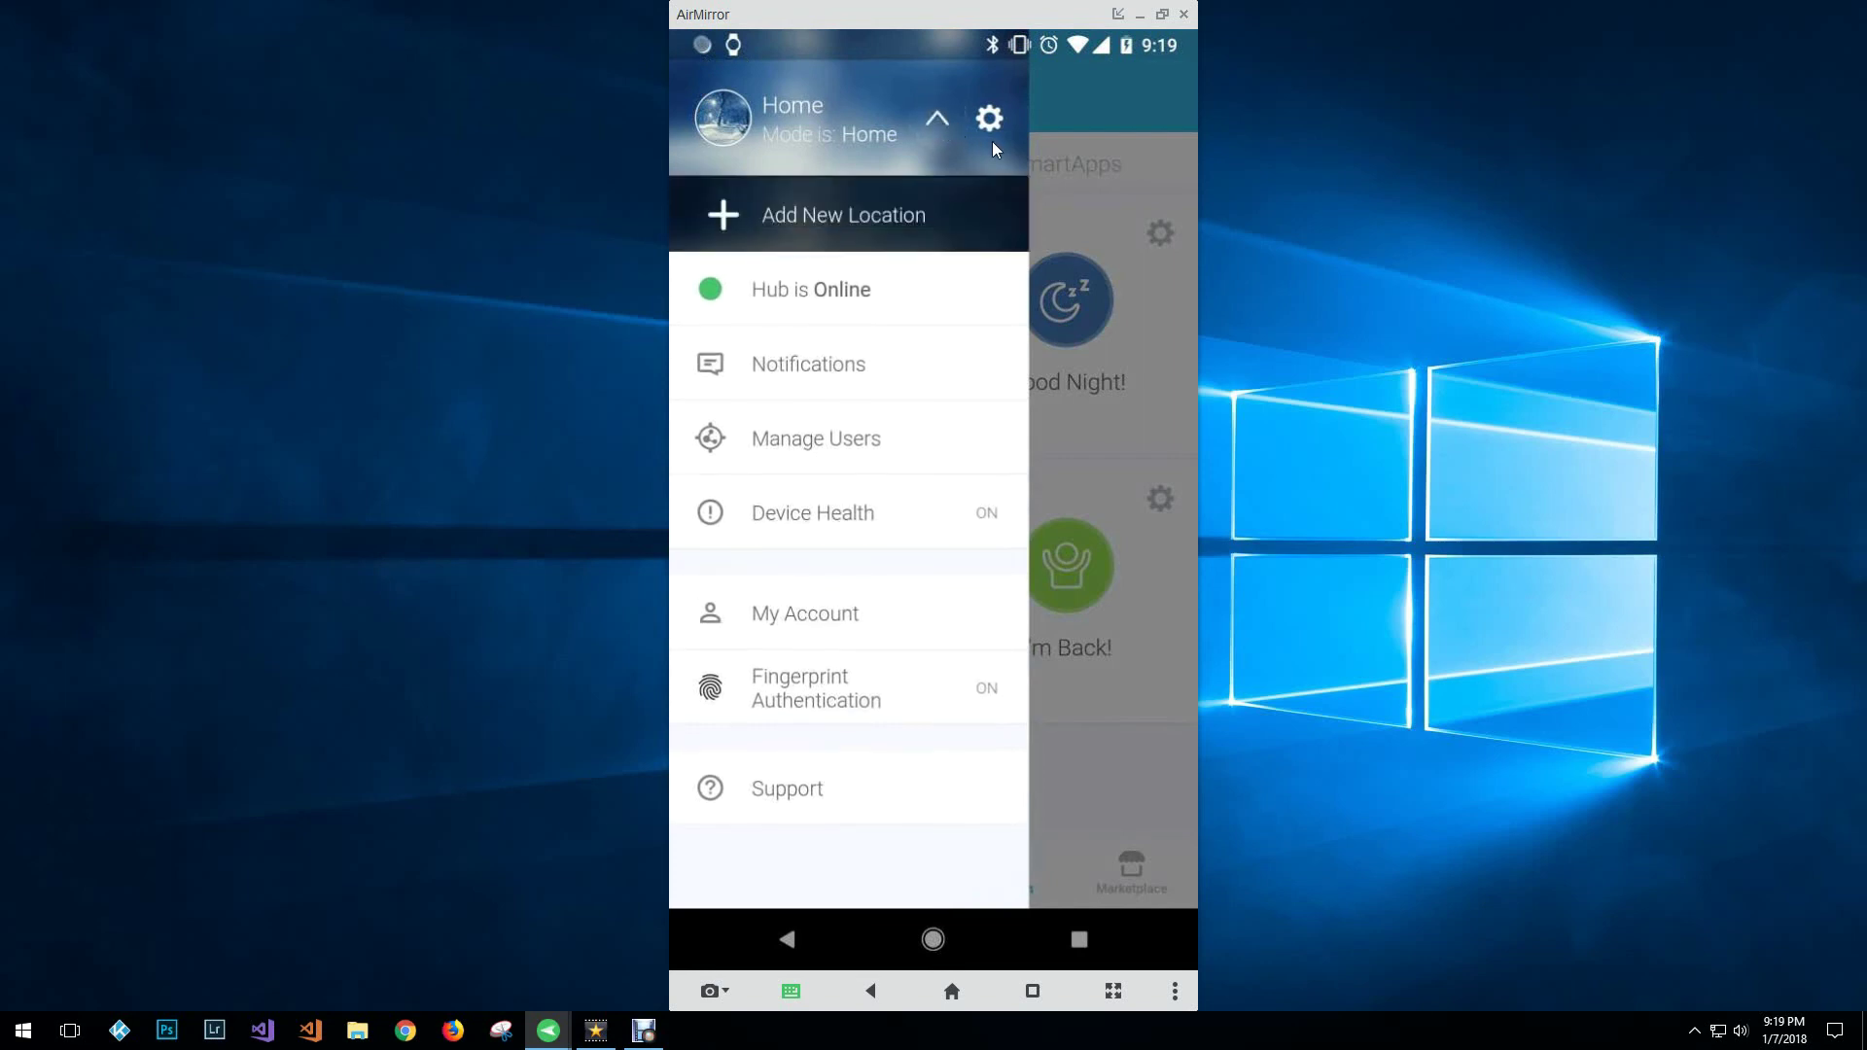
pyautogui.click(993, 146)
pyautogui.click(1053, 161)
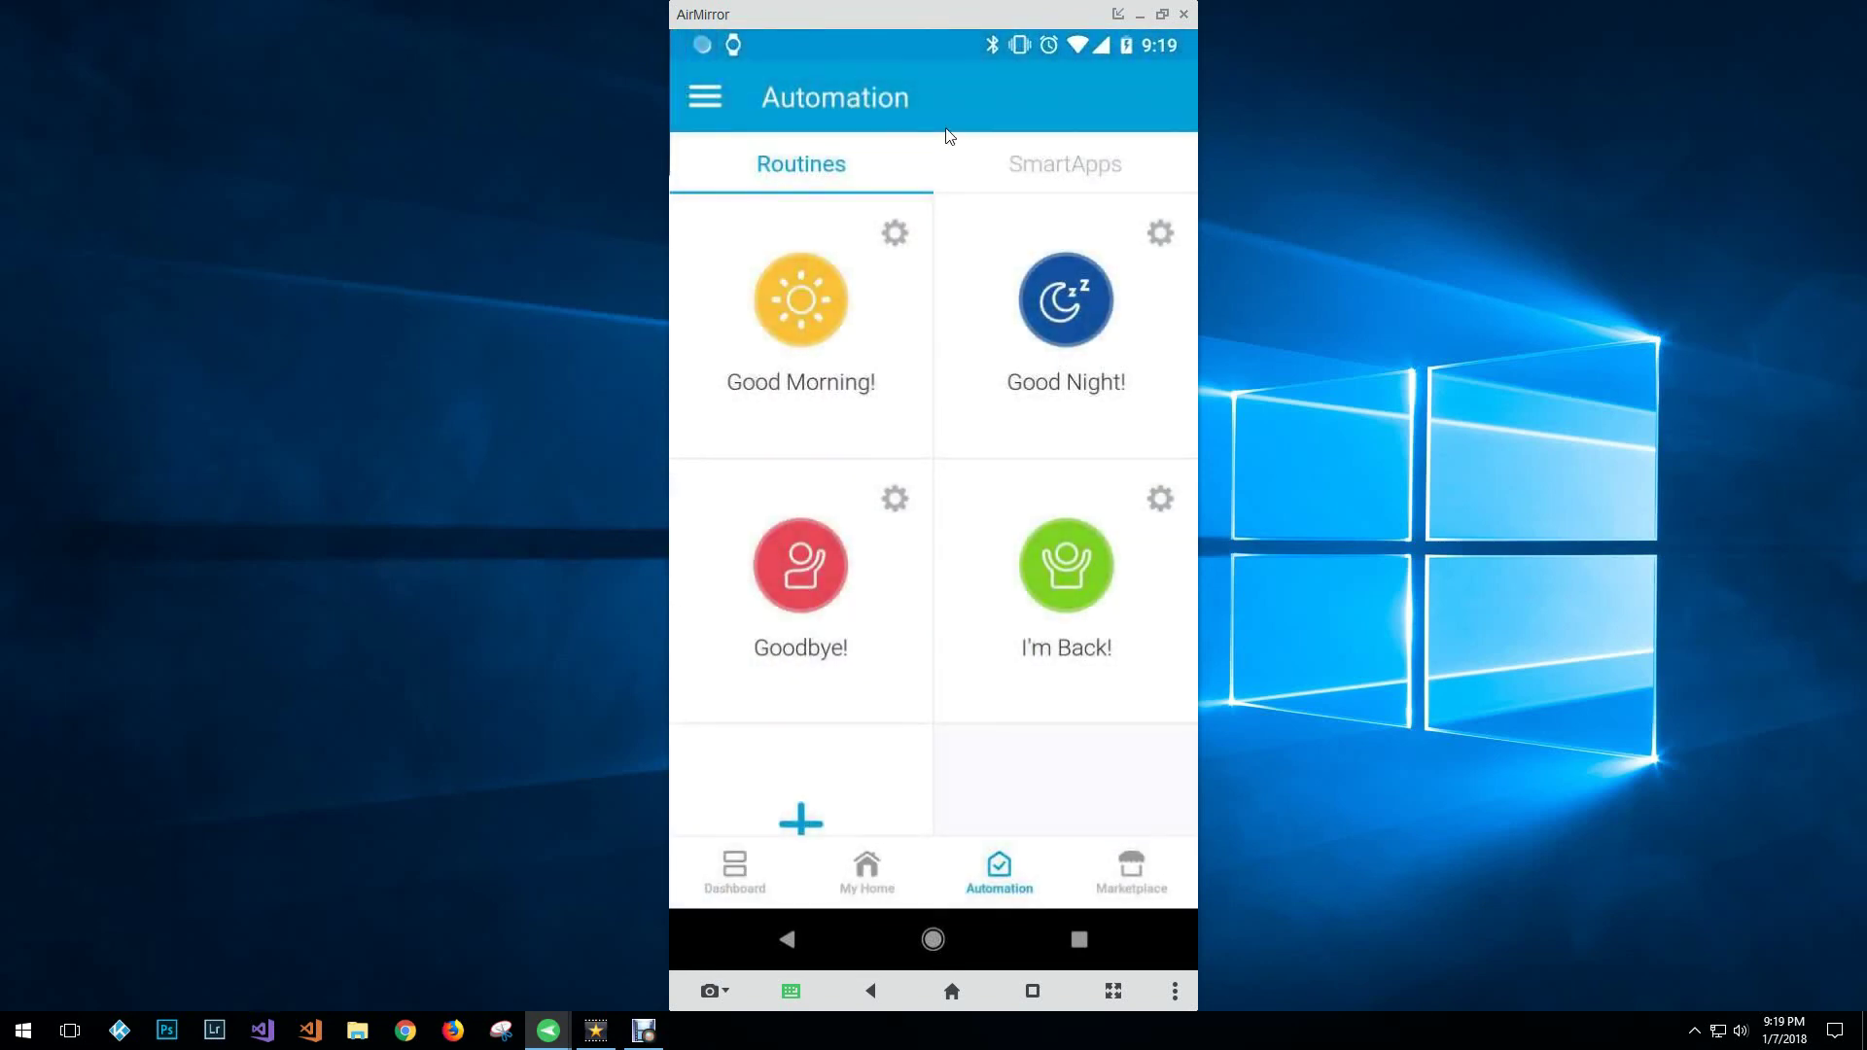